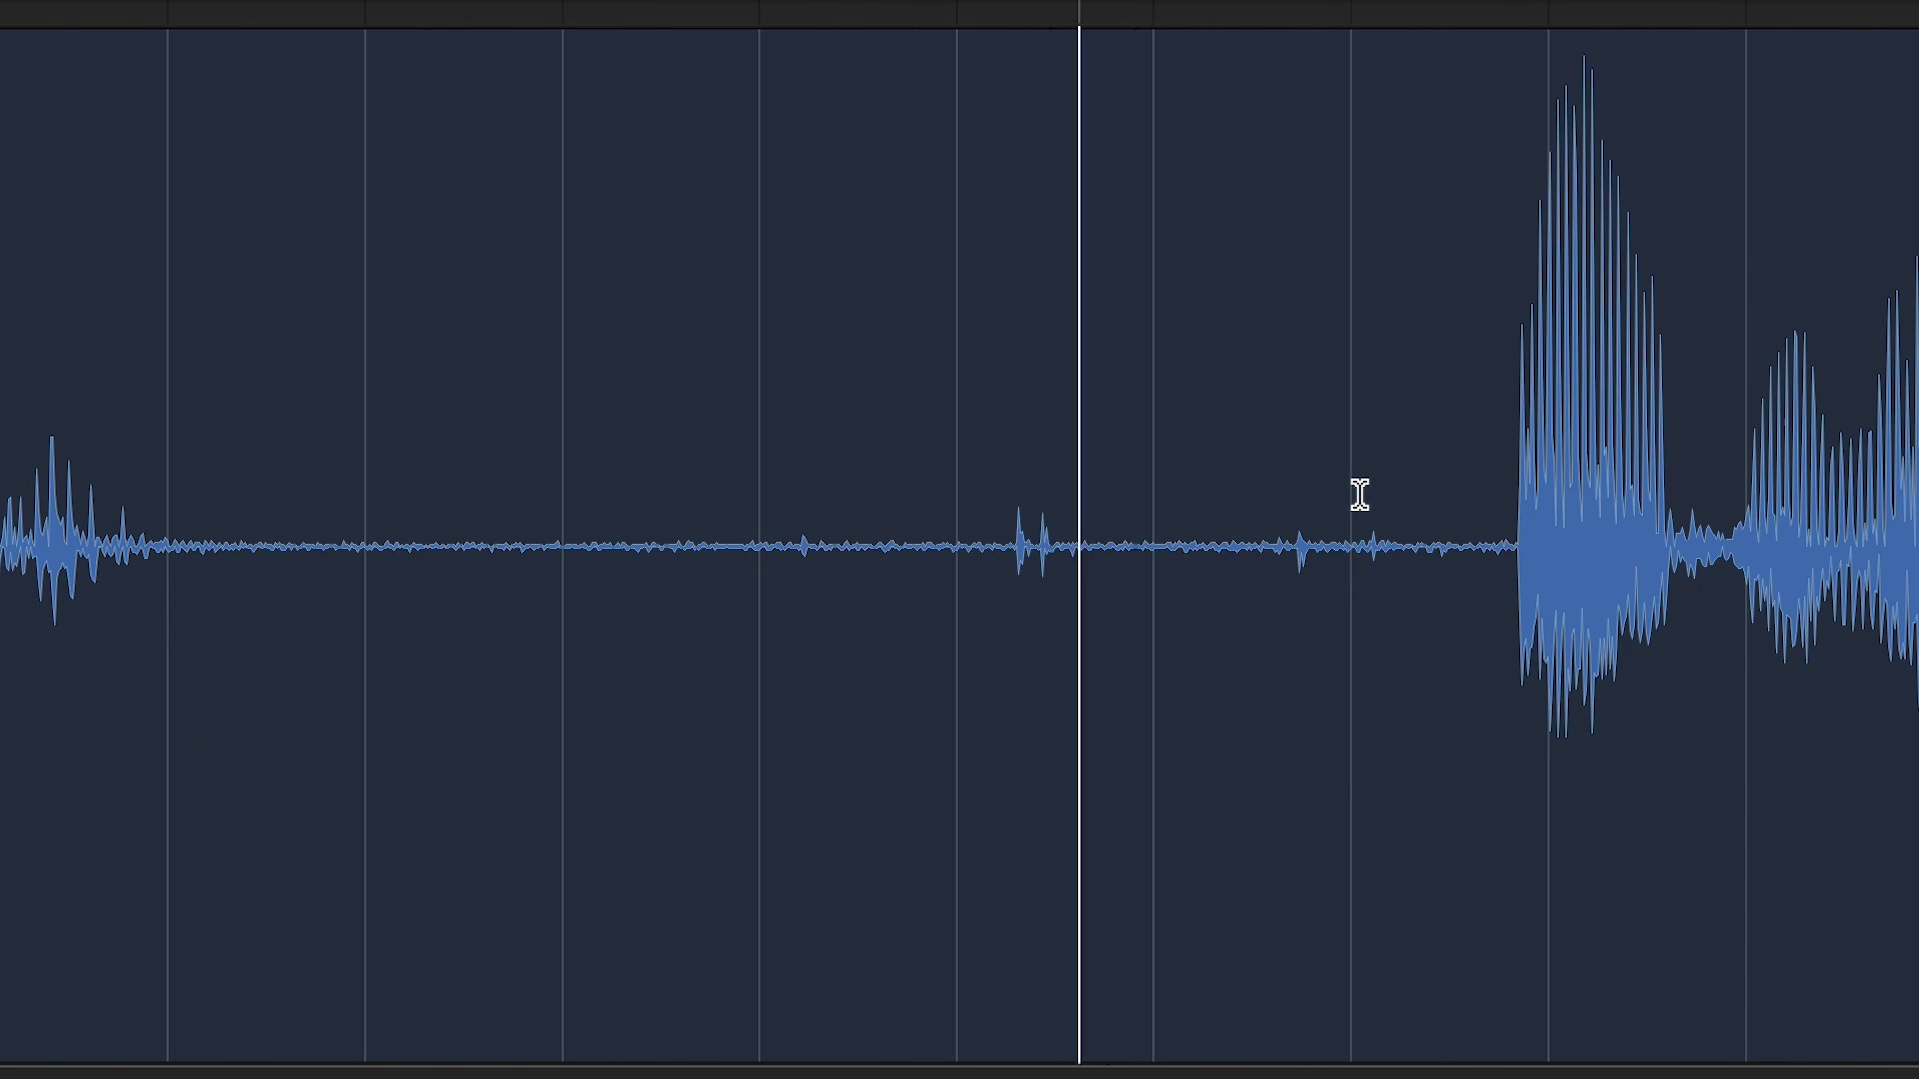
Delete two short click slices from the silence between MixPre-27 and MixPre-28
key("Delete")
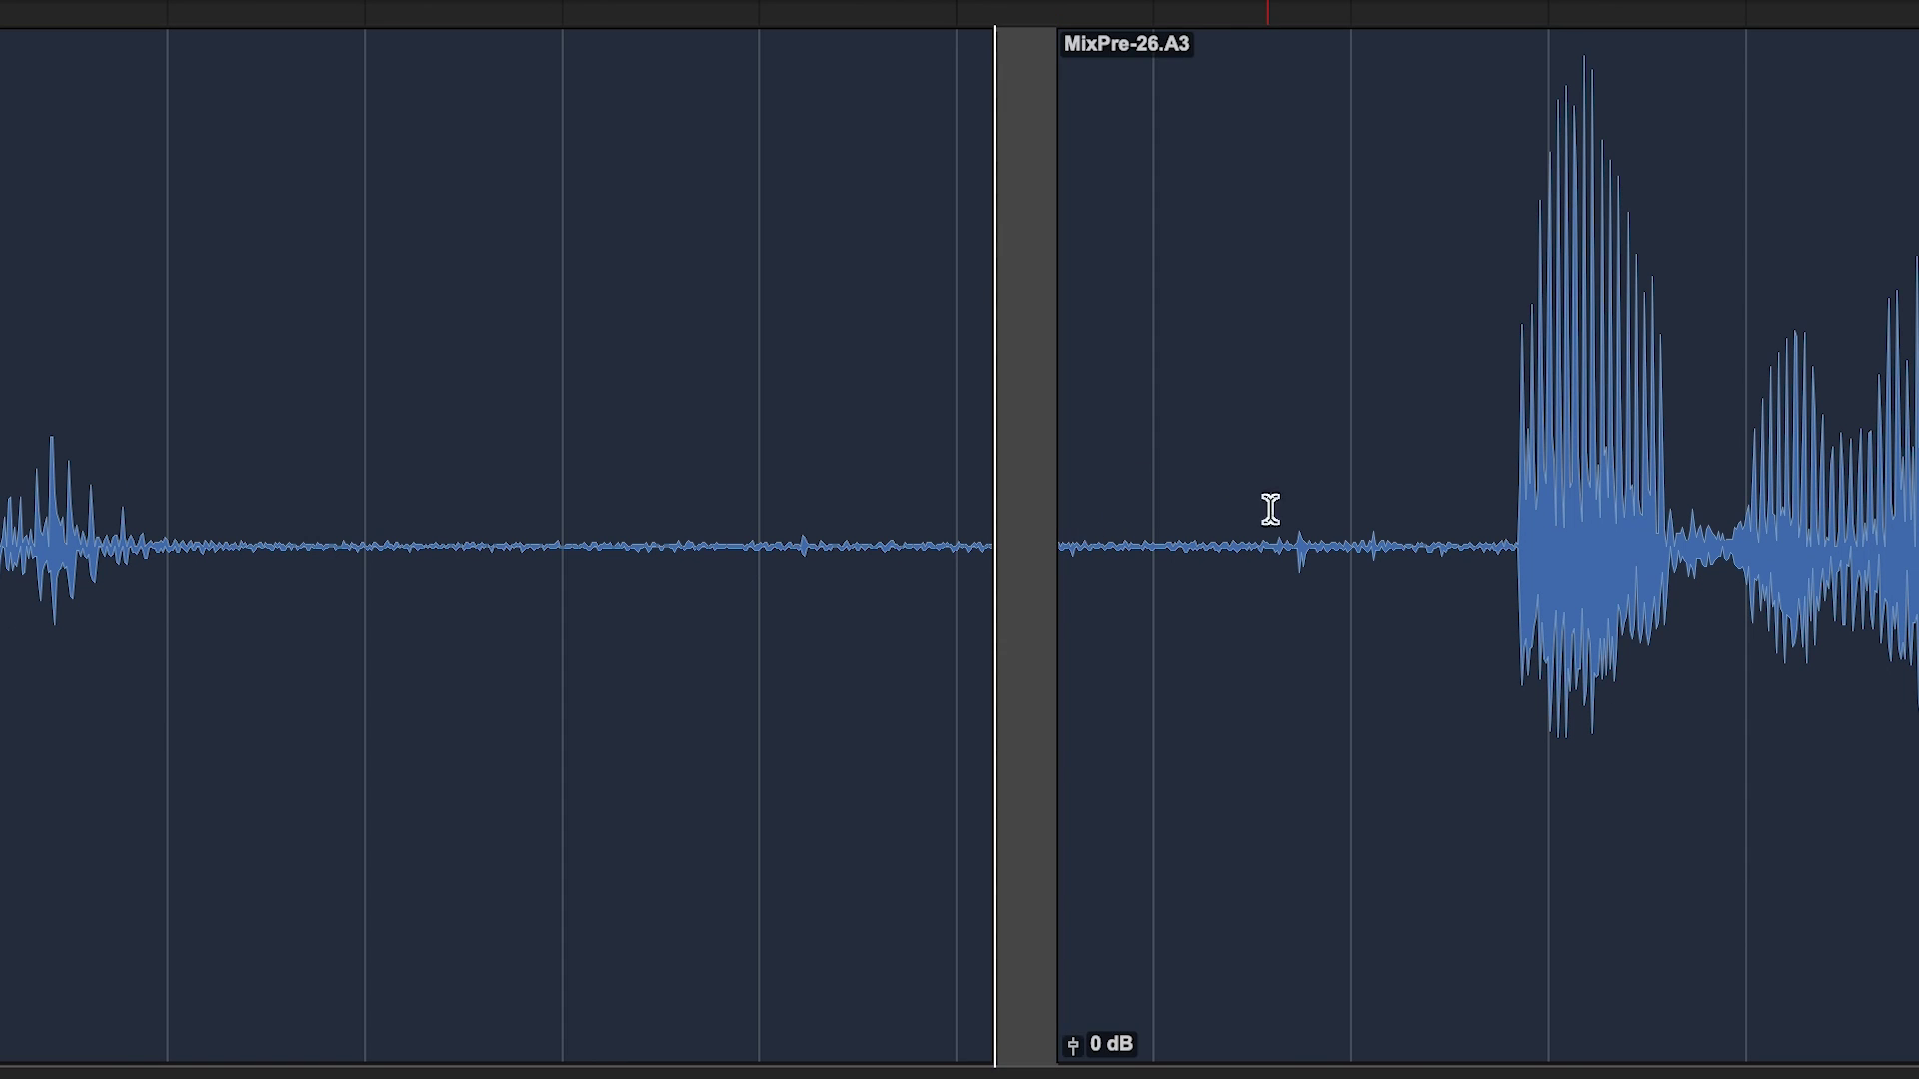
left_click_drag(1286, 515, 1307, 515)
key("Delete")
left_click(1281, 73)
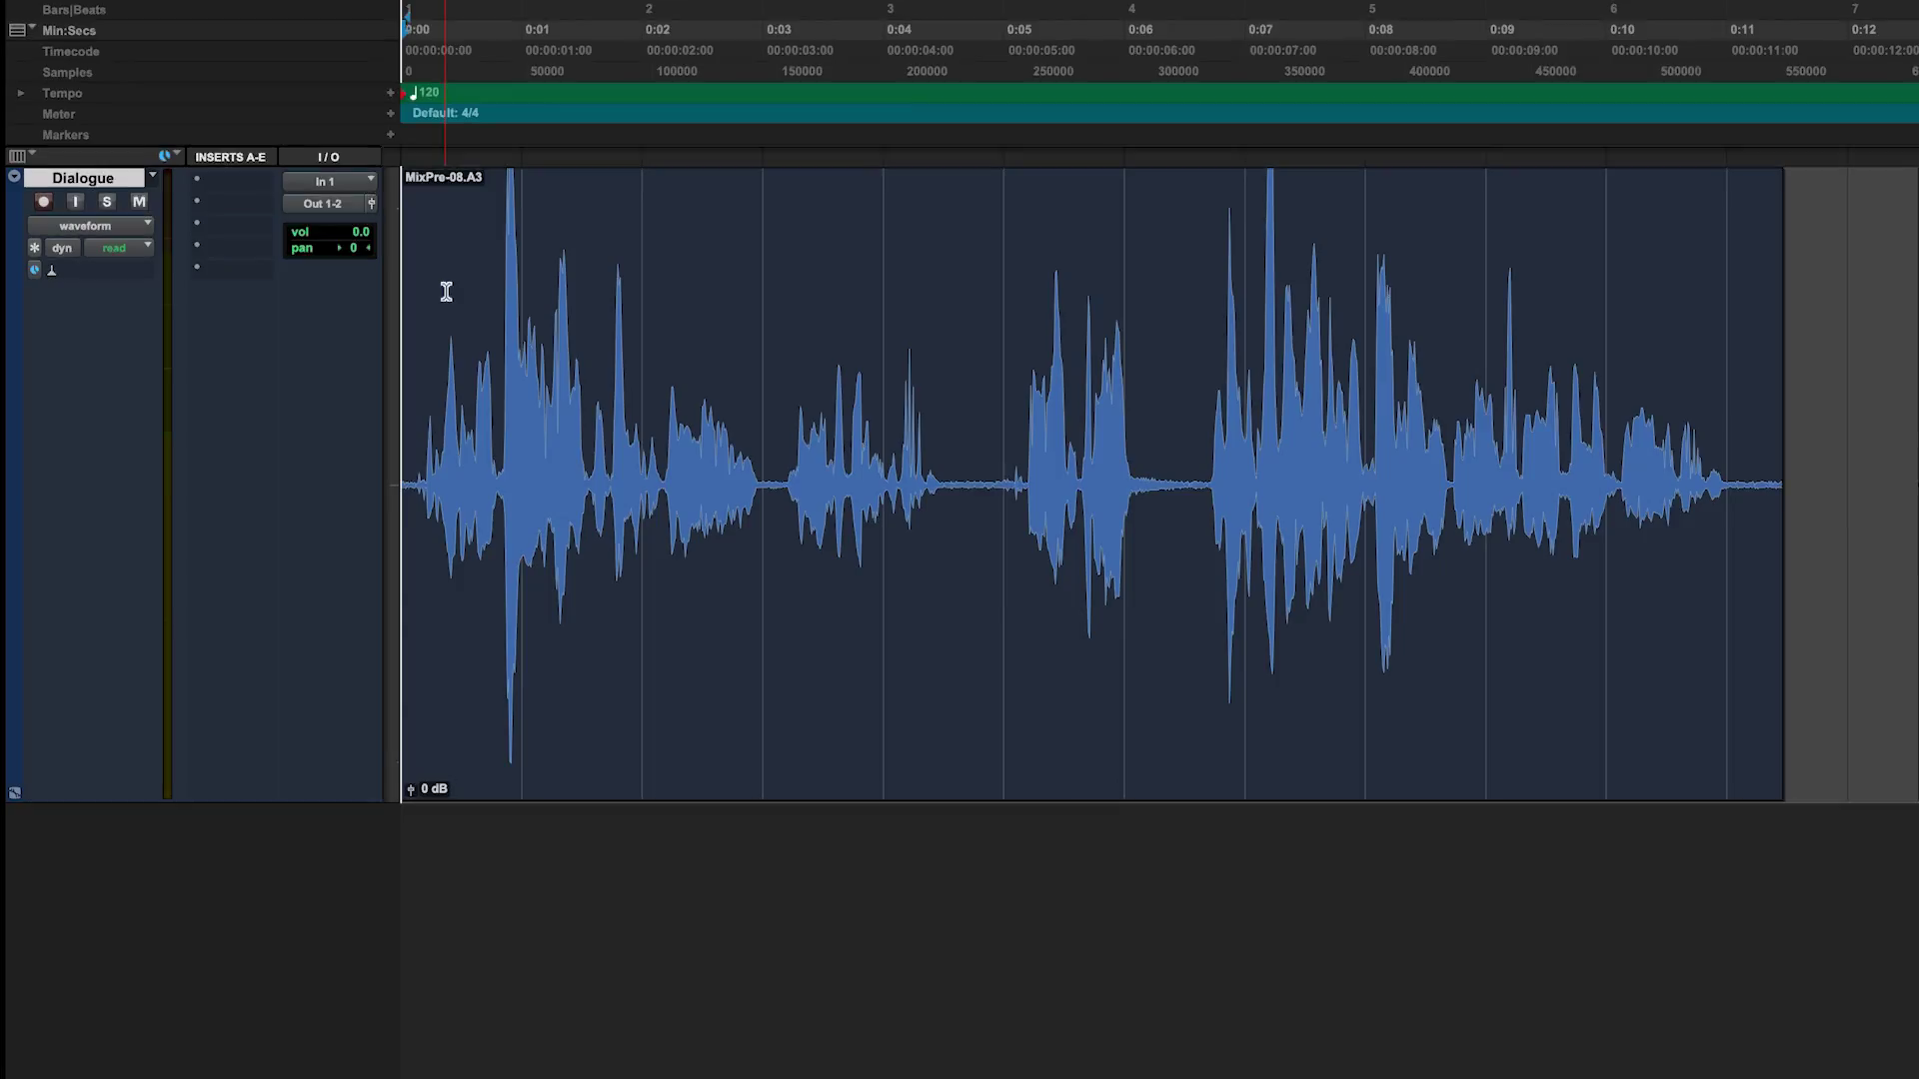
Delete the mouth noise near 0:05 and add a fade-out to the end of MixPre-09
key("space")
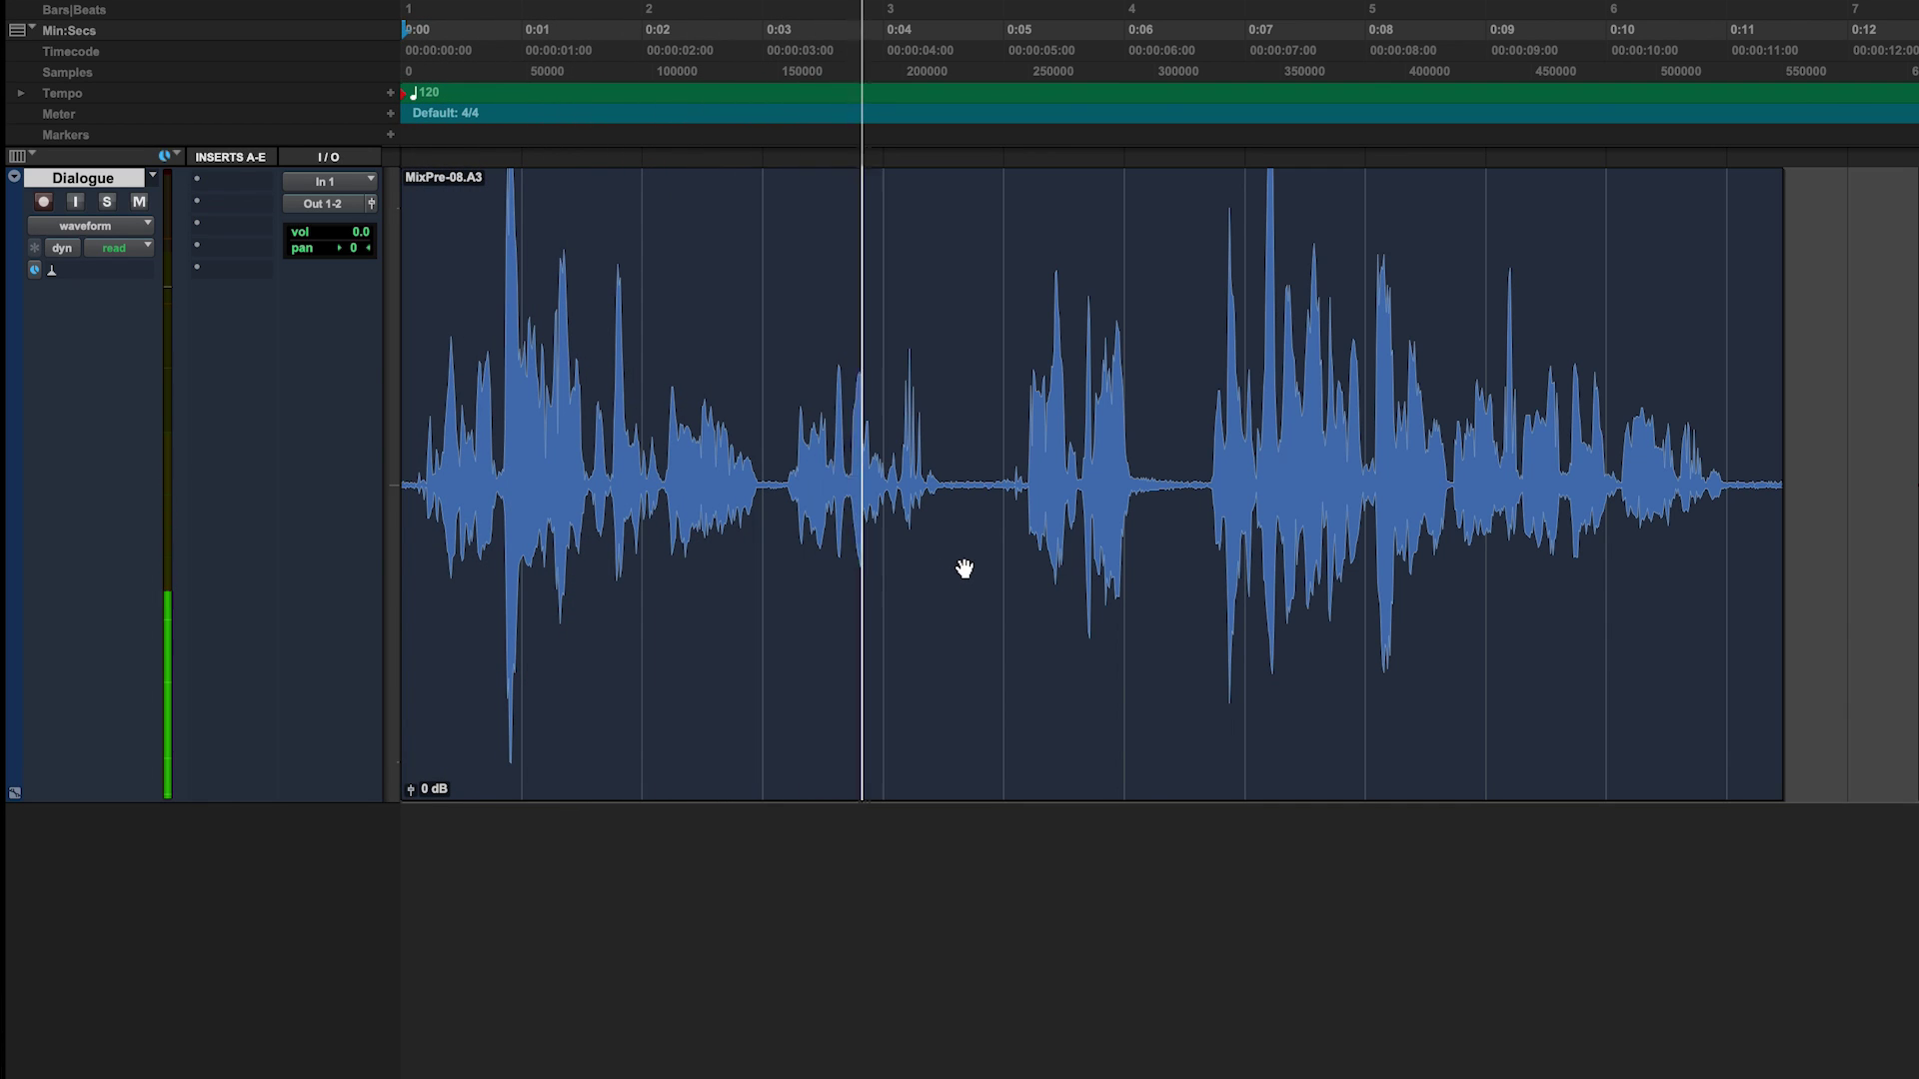
left_click(944, 459)
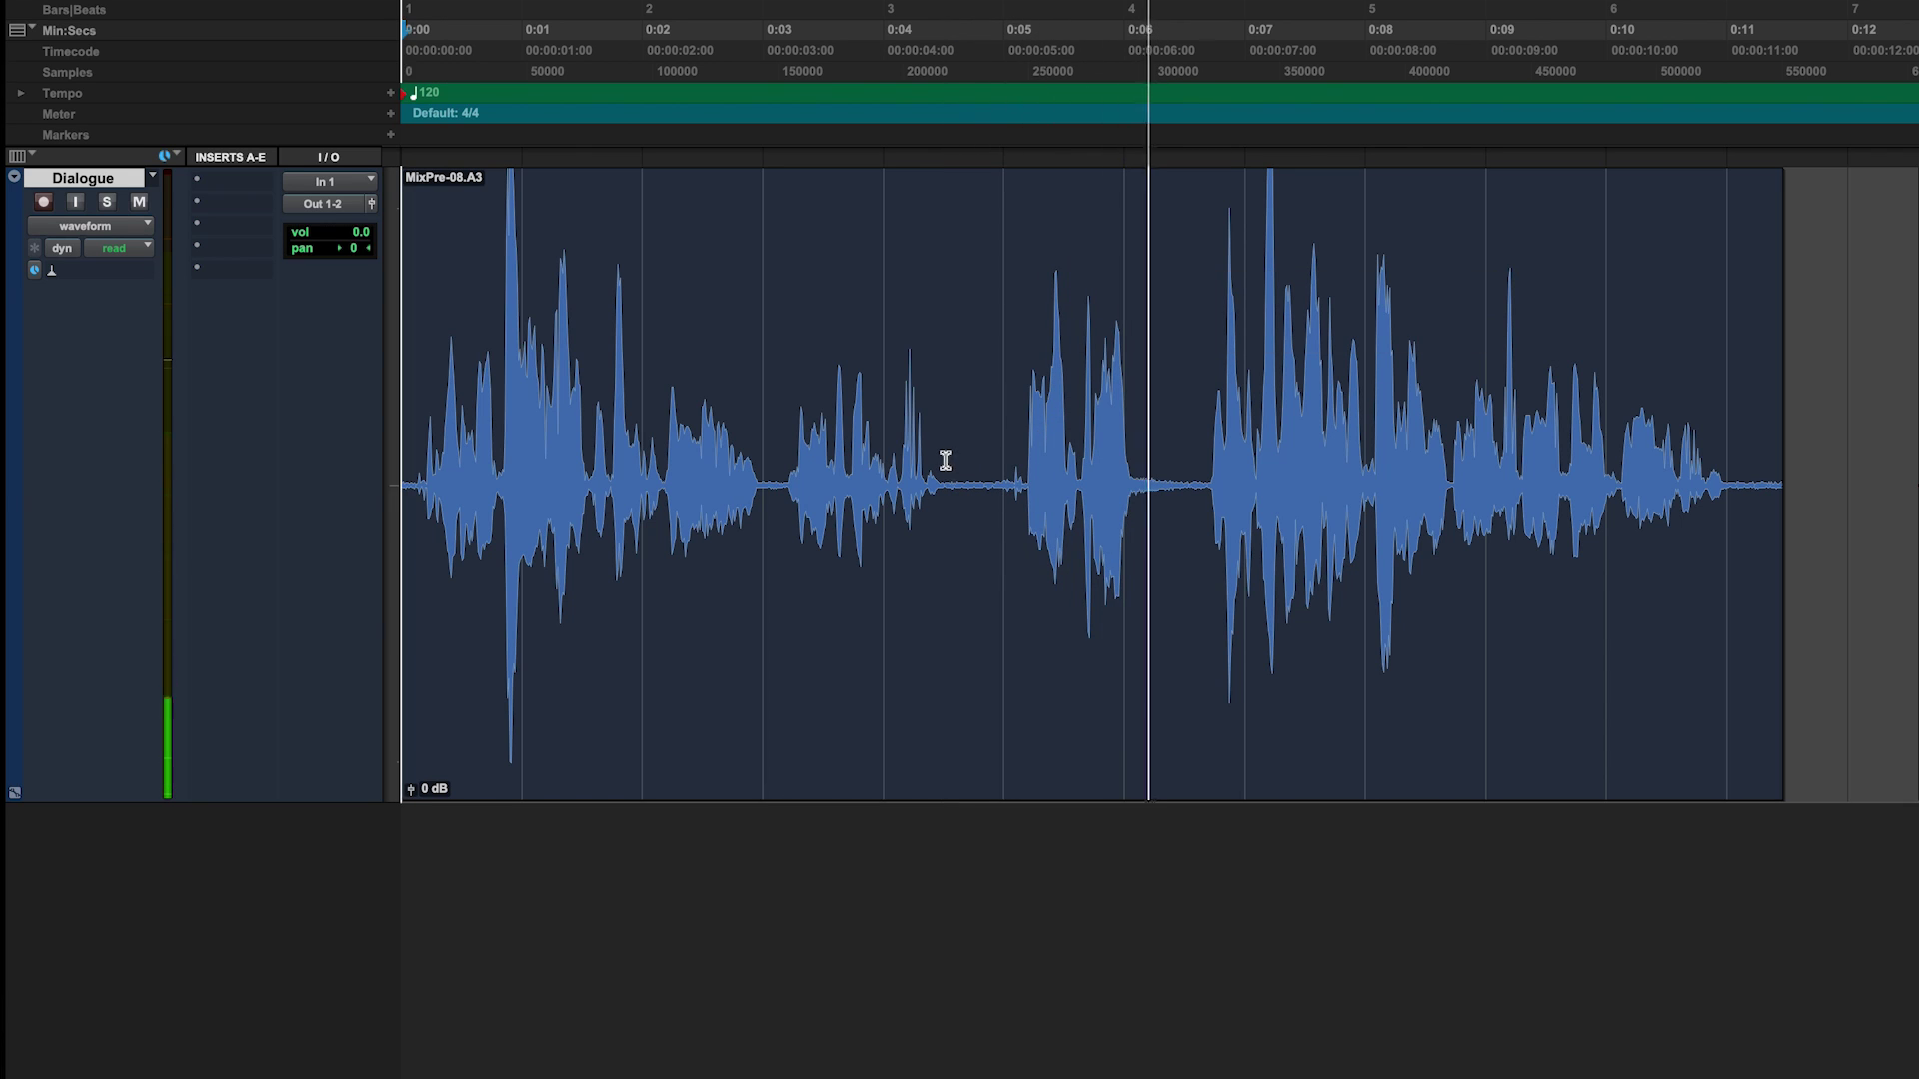
left_click(944, 460)
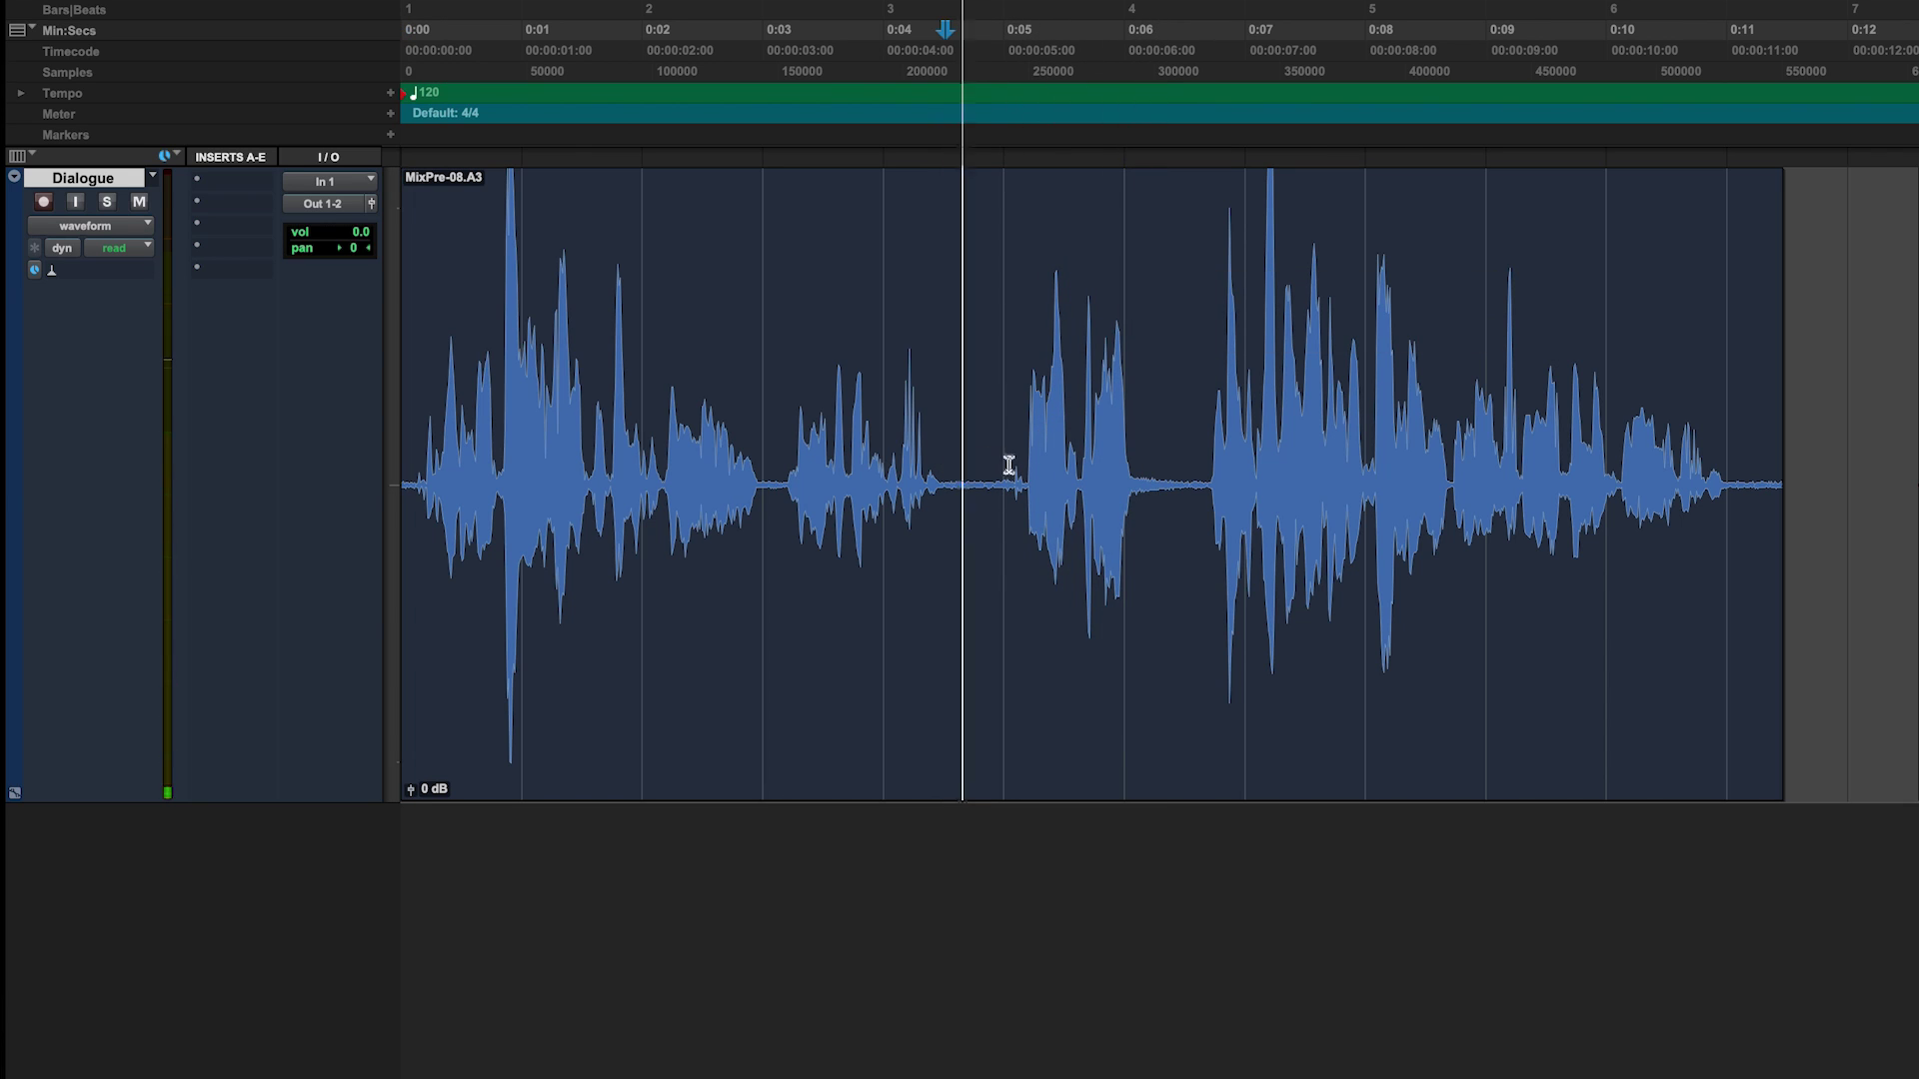
left_click(1010, 462)
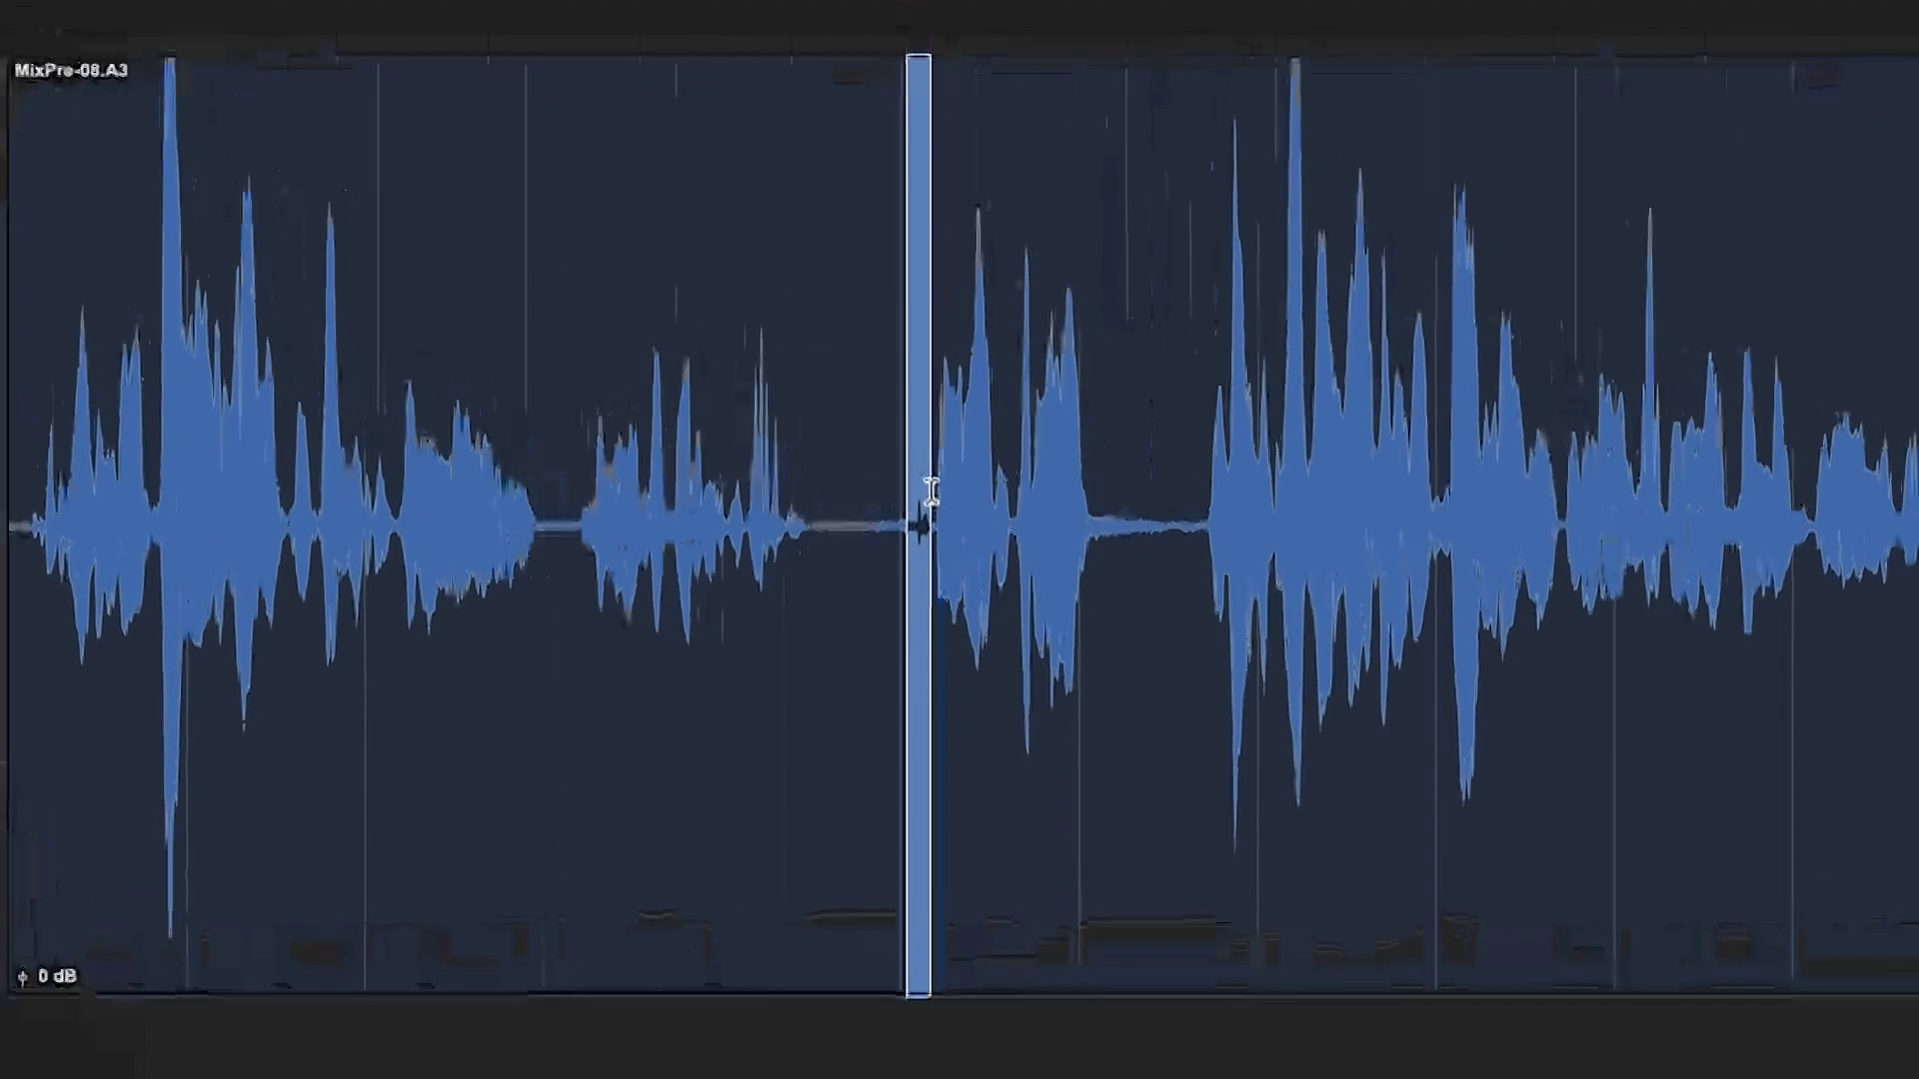
key("Delete")
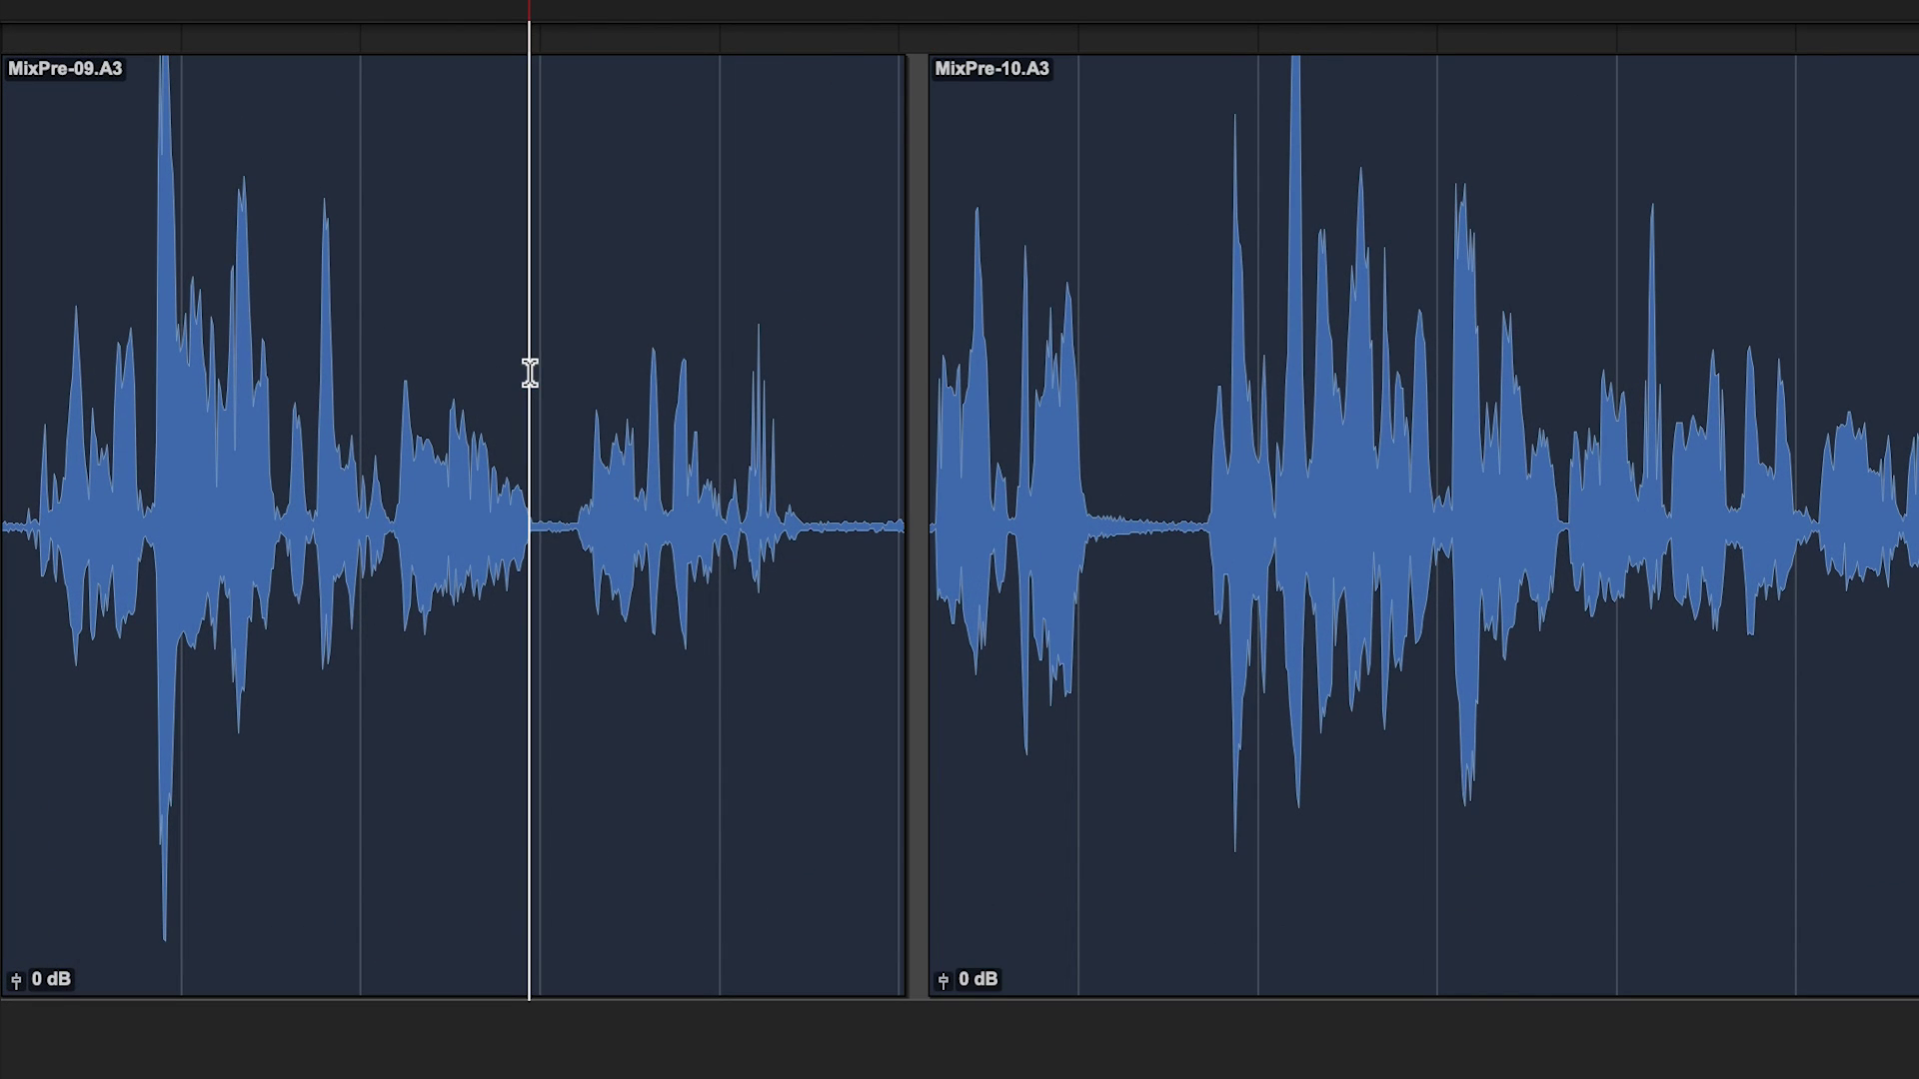
left_click_drag(900, 77, 861, 77)
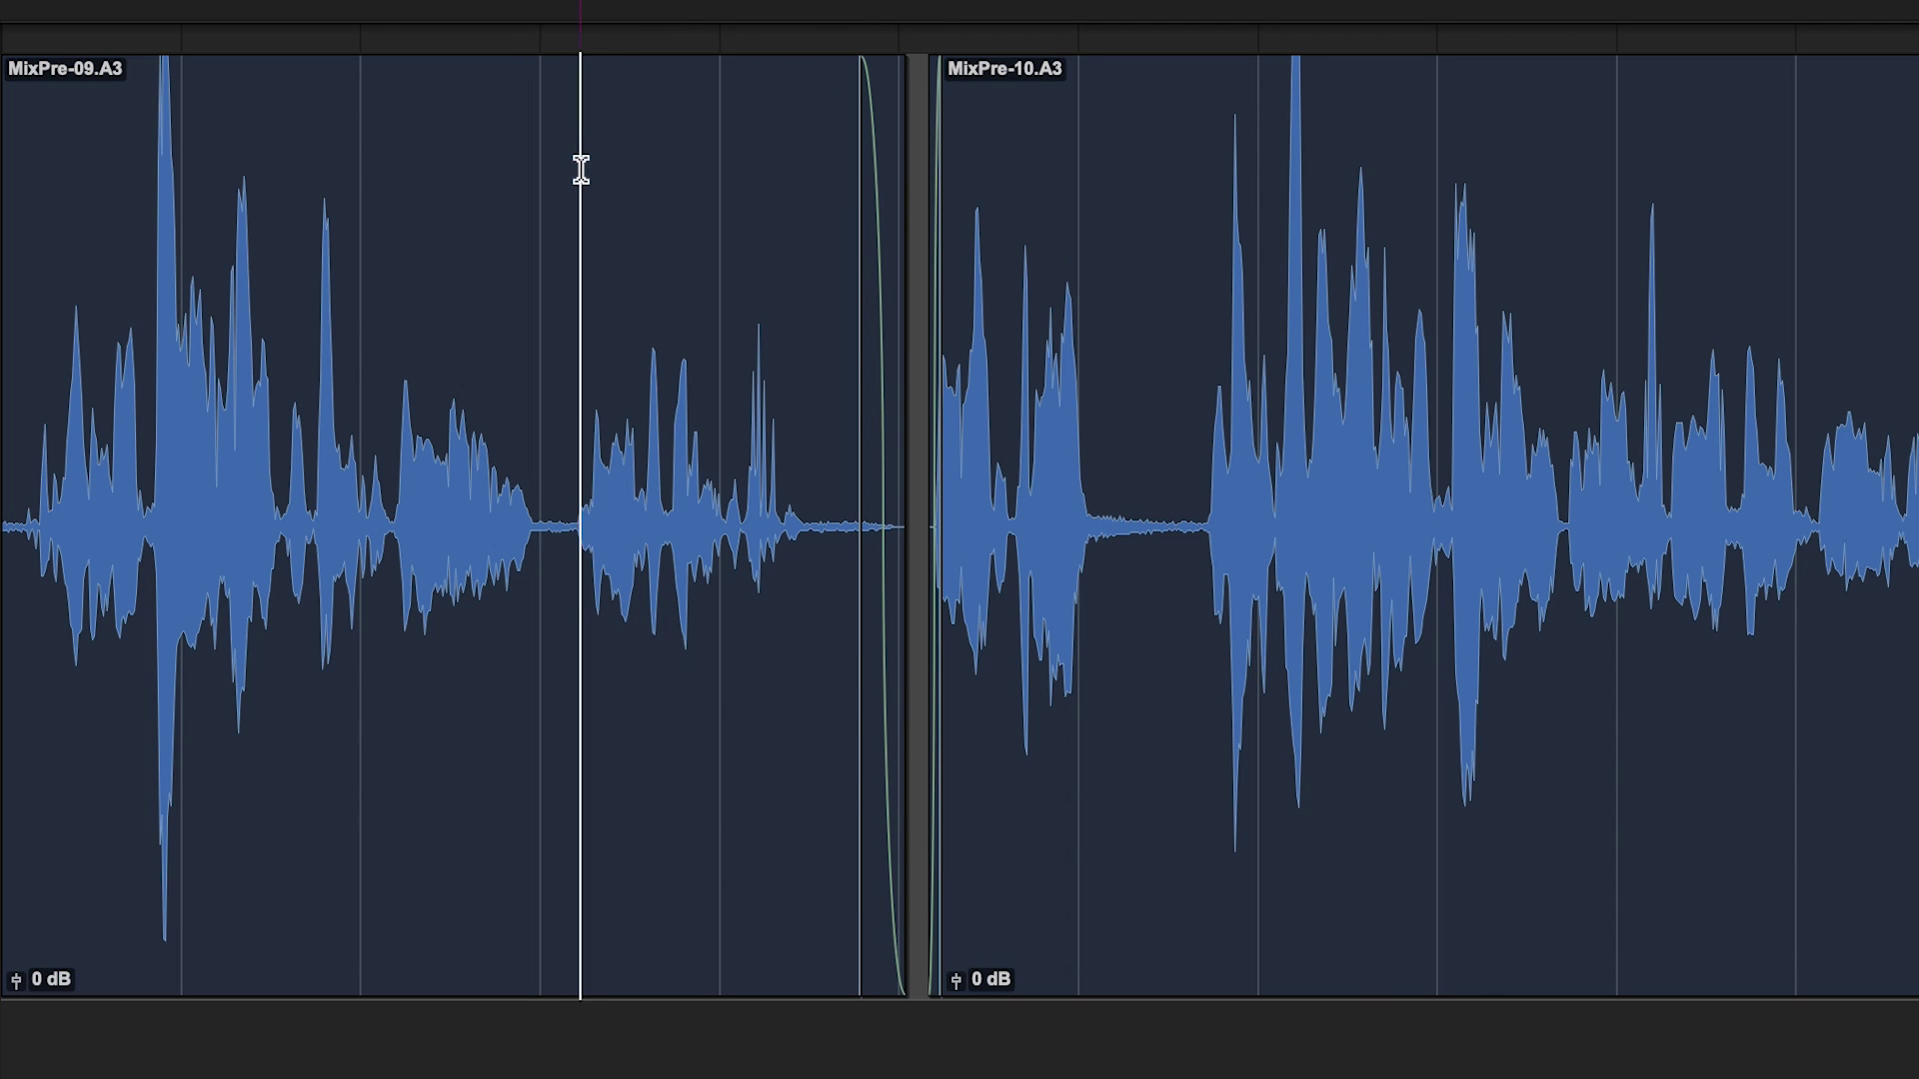
key("space")
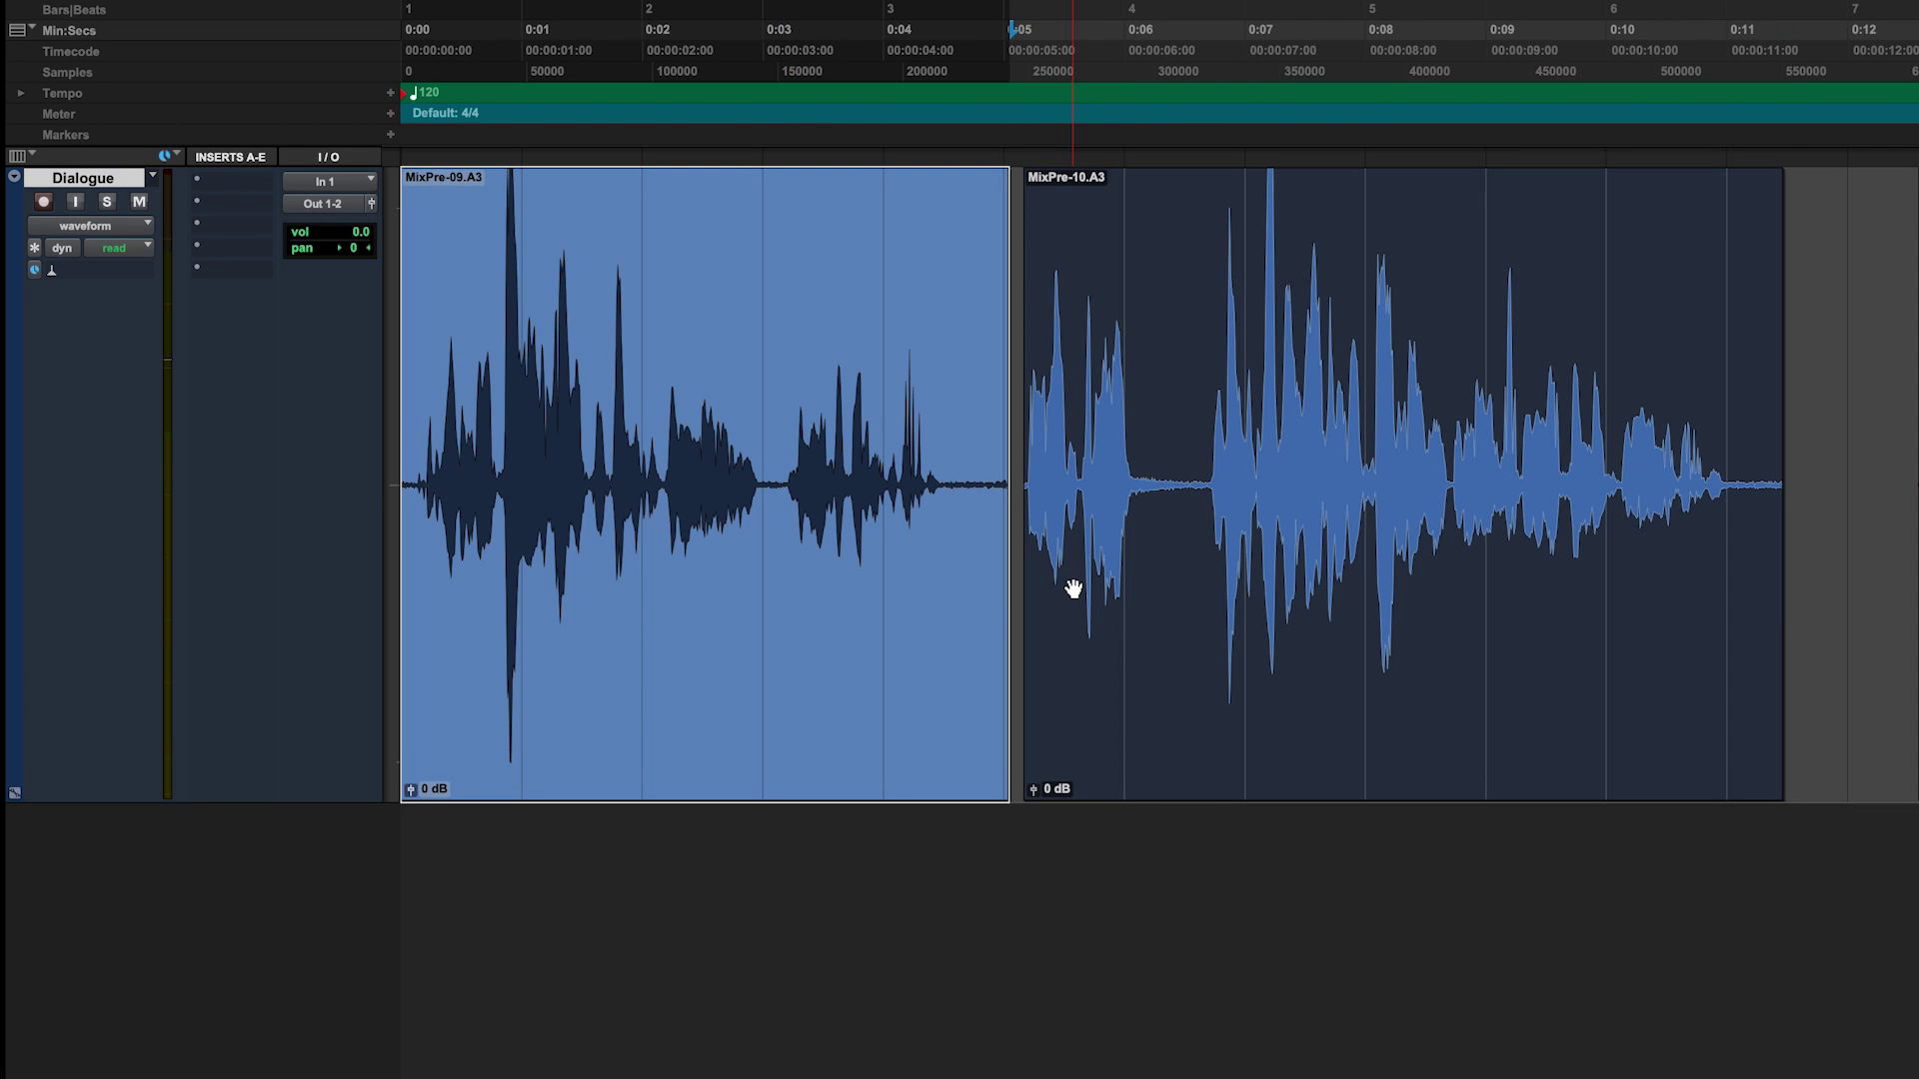
Place the Room Tone clip in the gap and crossfade it into MixPre-10
left_click(1099, 356)
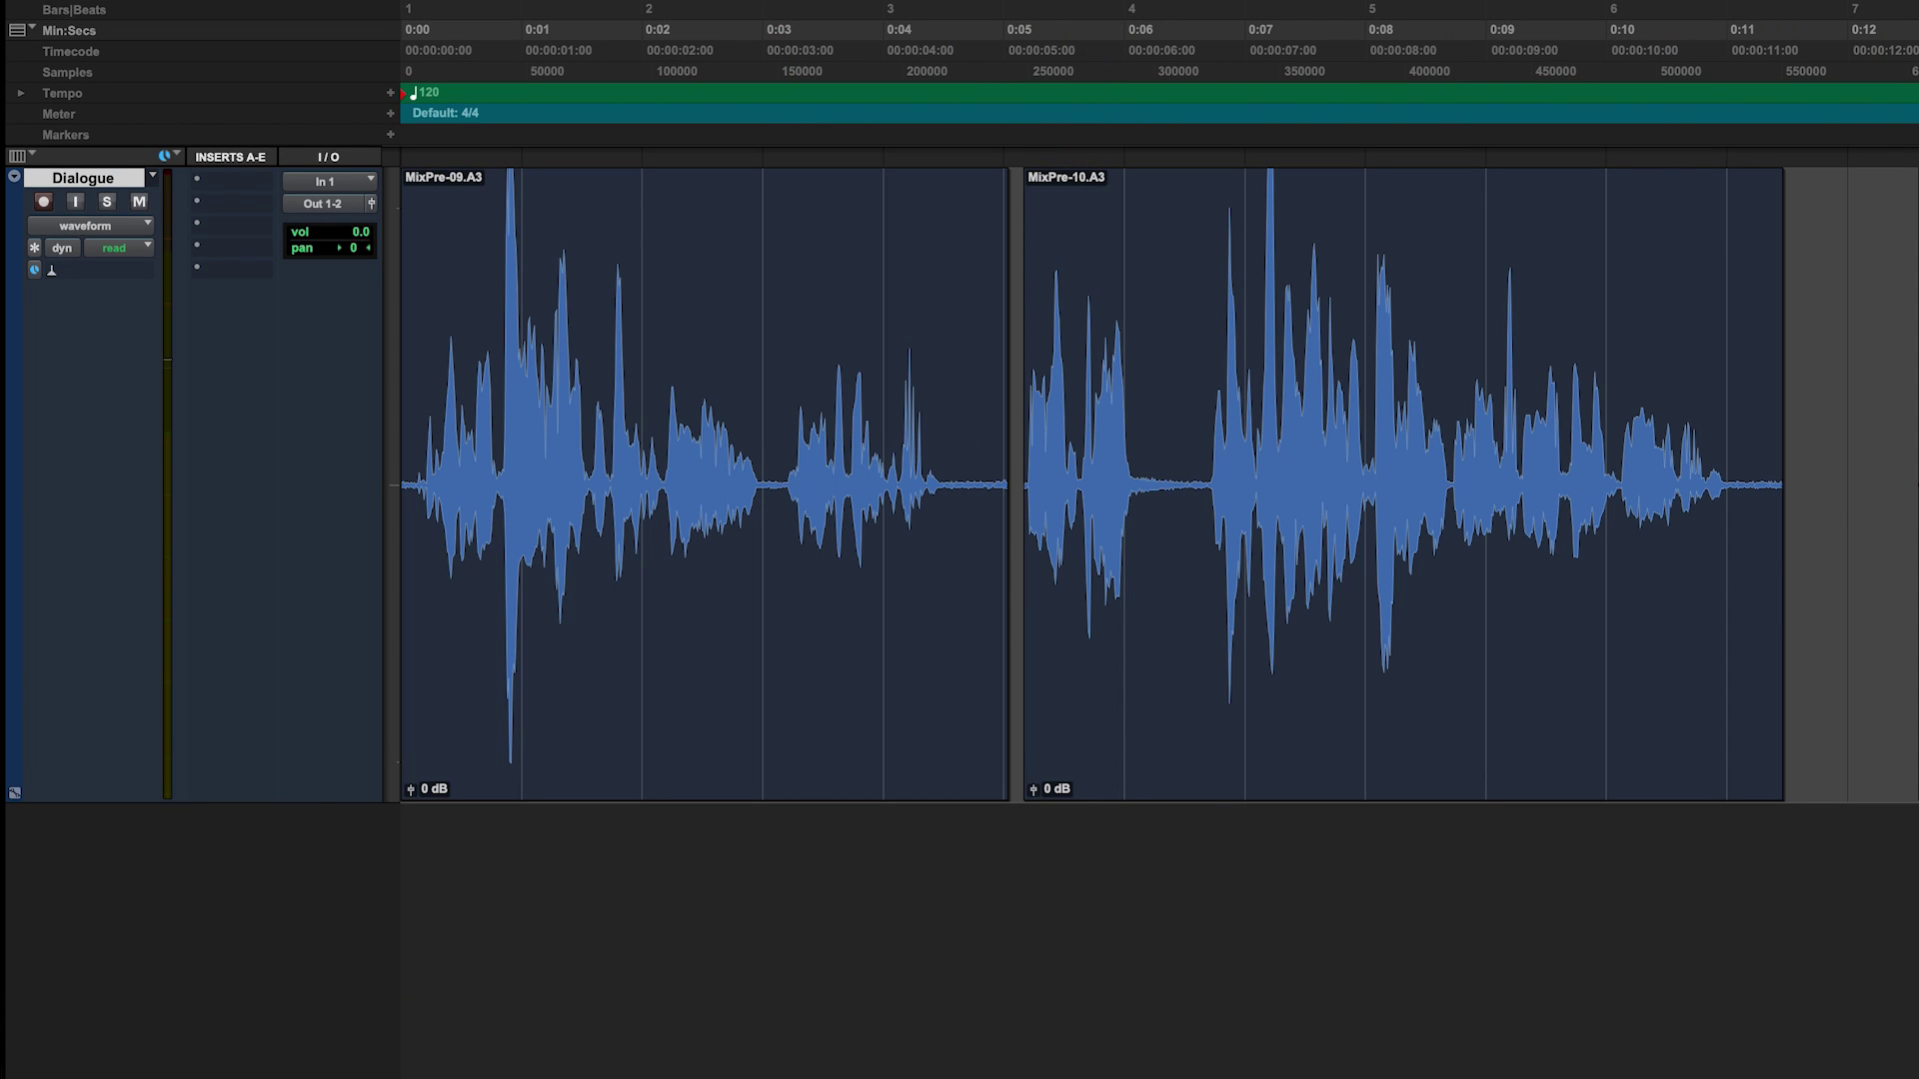
left_click_drag(1793, 675, 1003, 659)
key("super+bracketright")
key("super+bracketright")
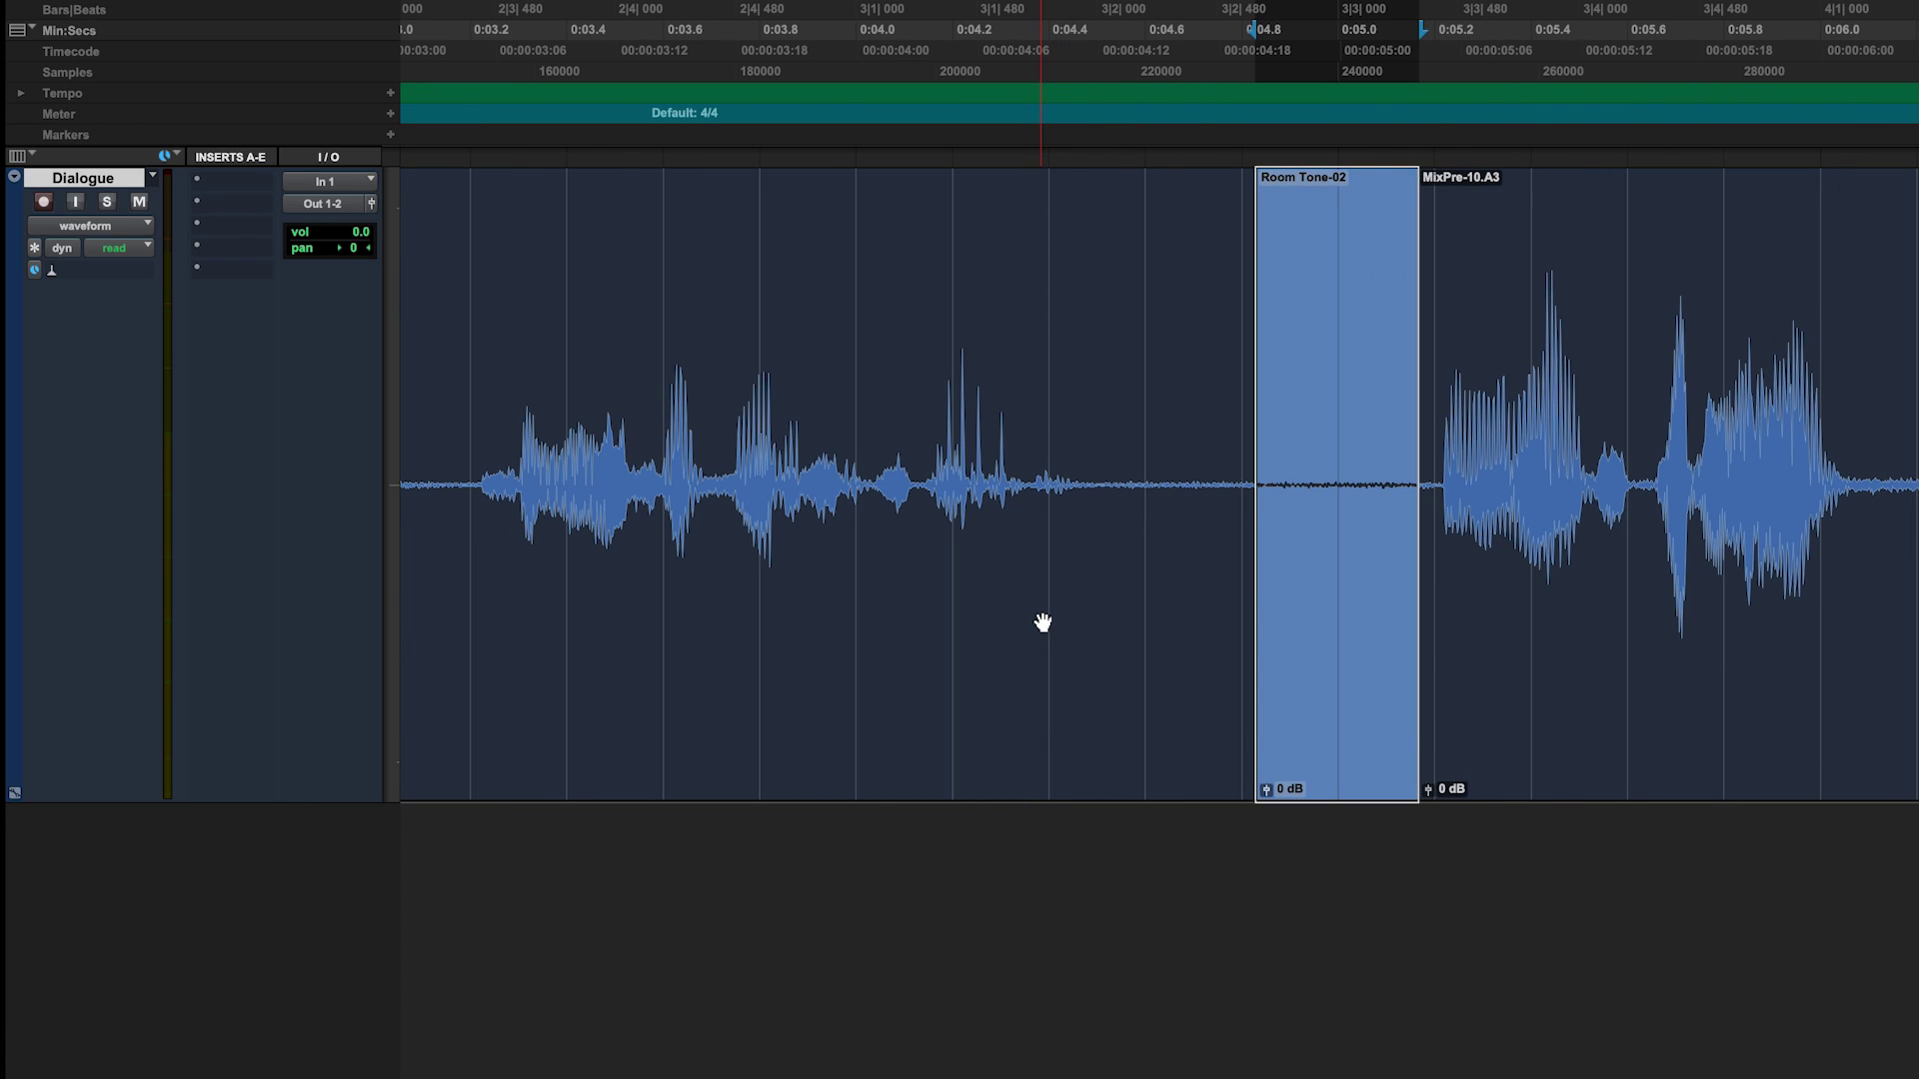
mouse_move(1419, 719)
left_mouse_down()
mouse_move(1424, 696)
mouse_move(1427, 735)
left_mouse_up()
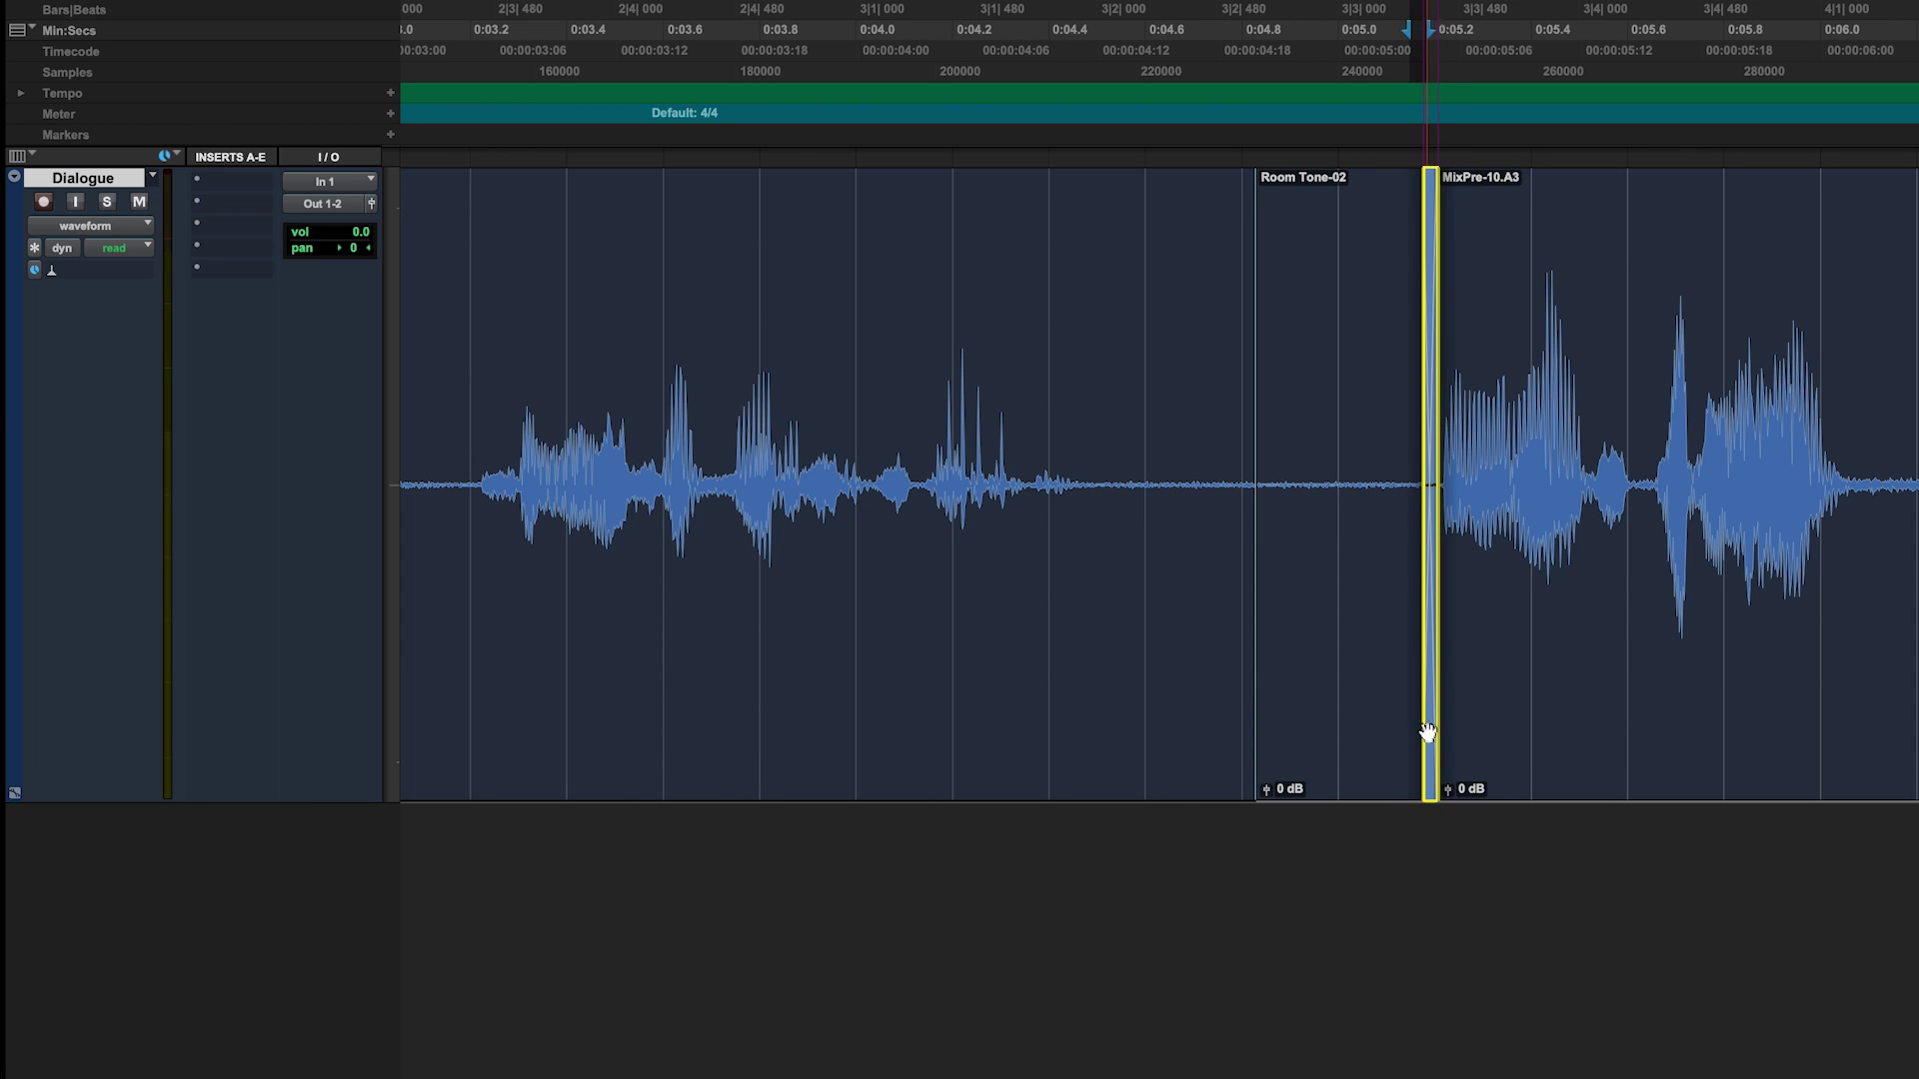
left_click(1254, 764)
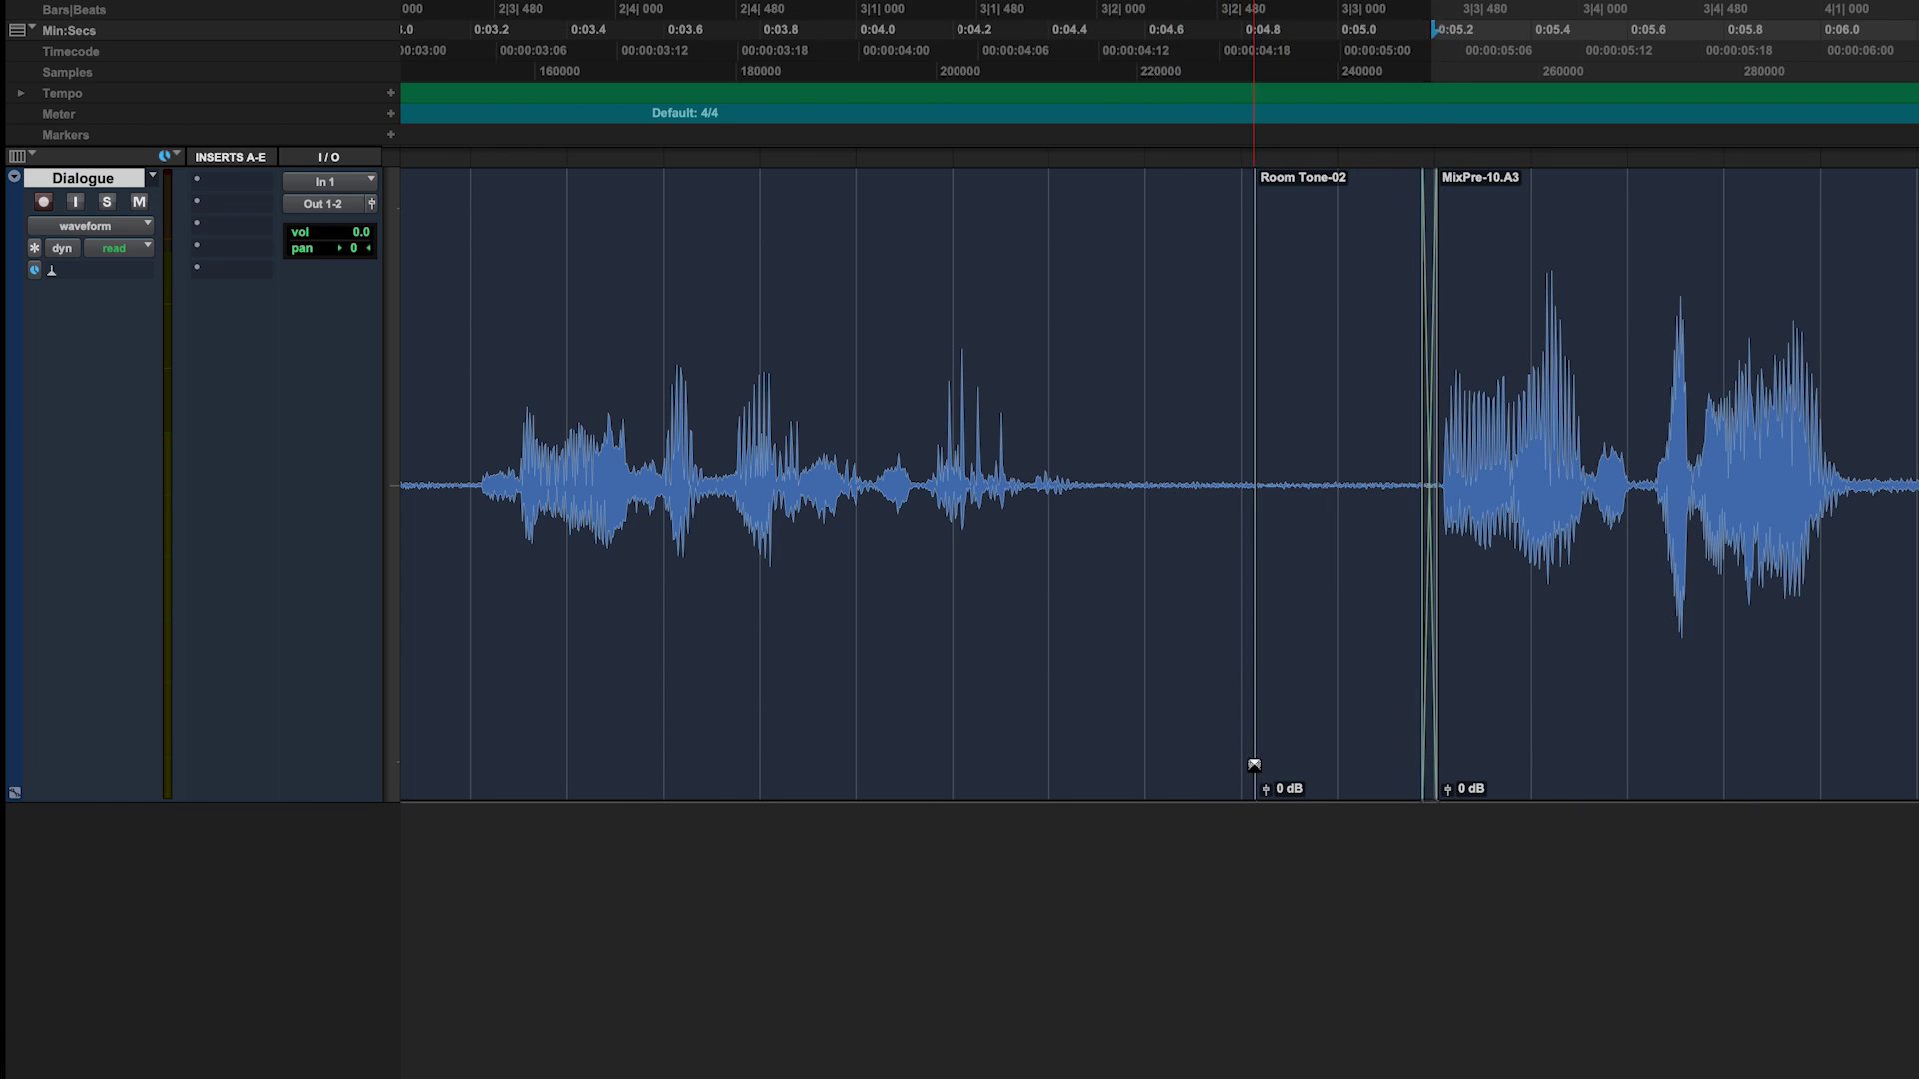
key("super+bracketleft")
key("super+bracketleft")
Undo a trial extension of MixPre-09 and play back the patched section from near 0:03
left_click_drag(974, 497, 1579, 465)
left_click(783, 379)
key("space")
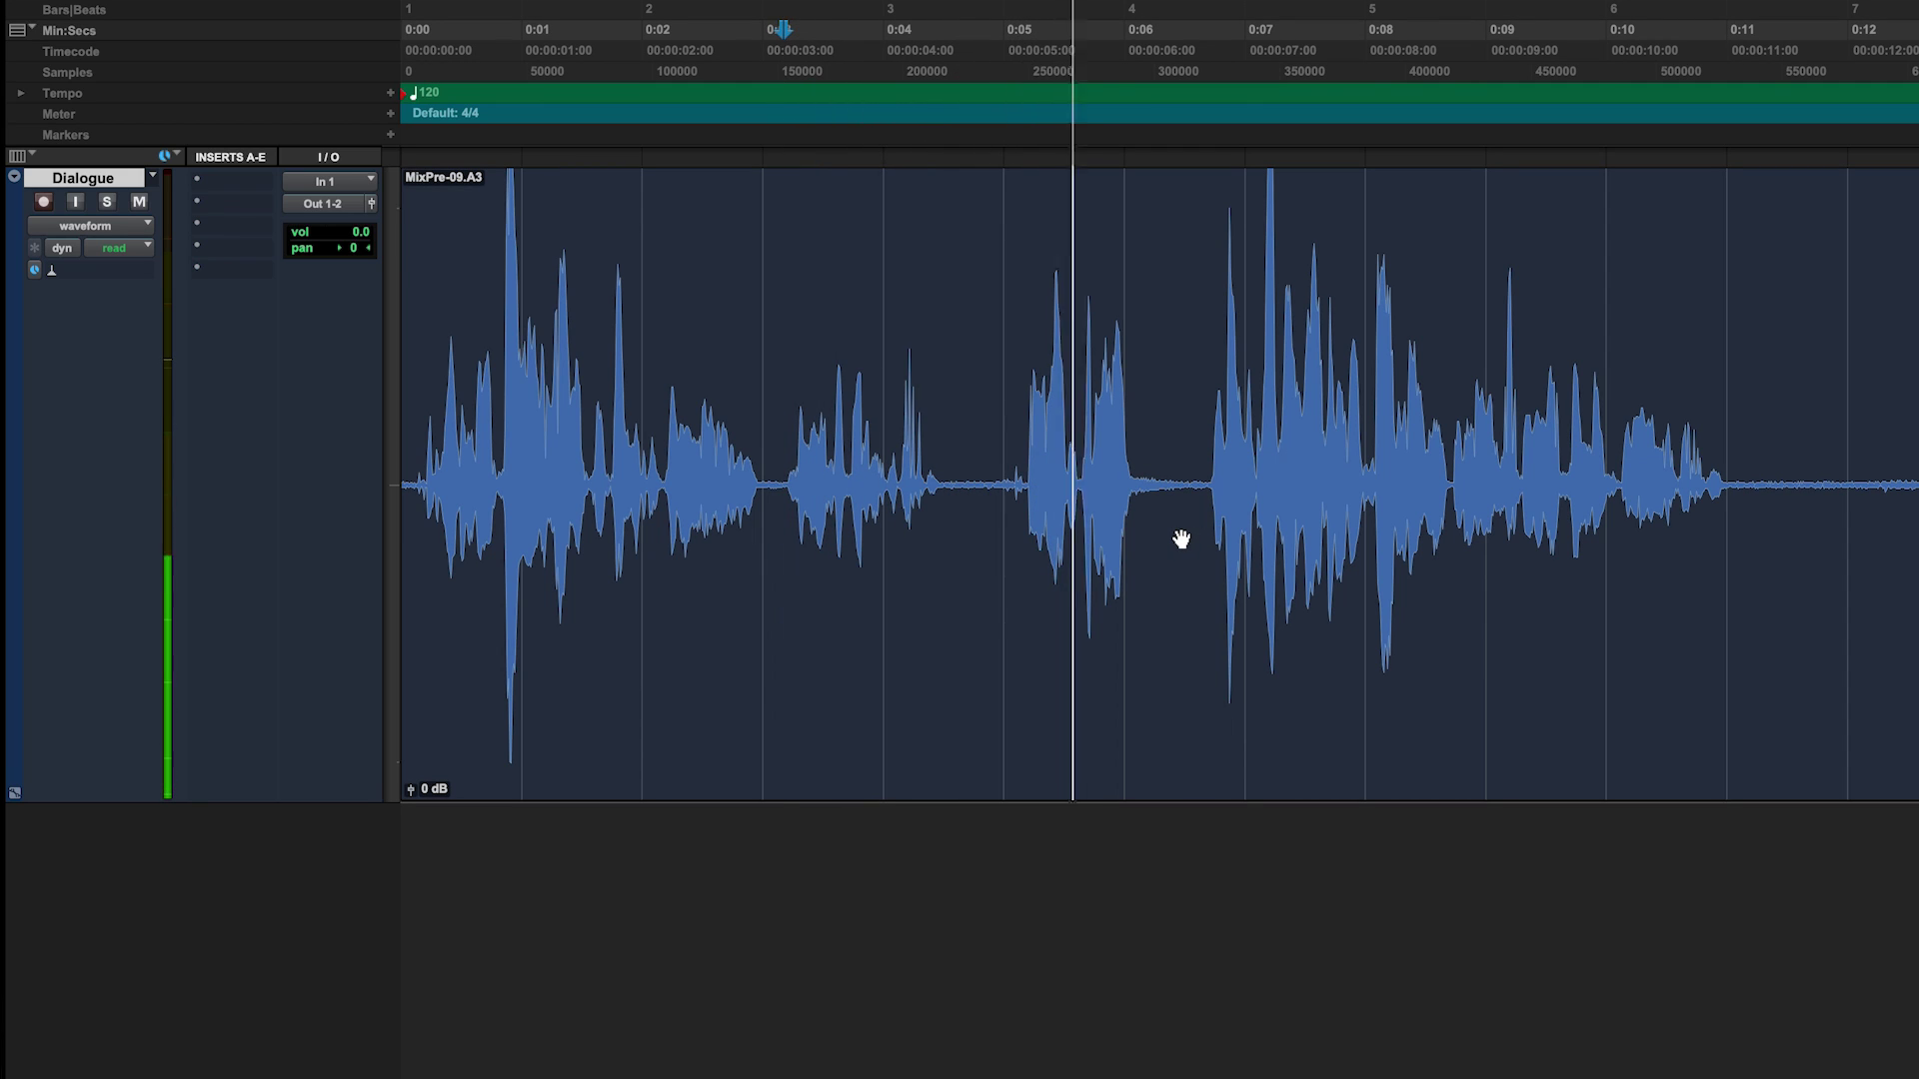
key("super+z")
key("space")
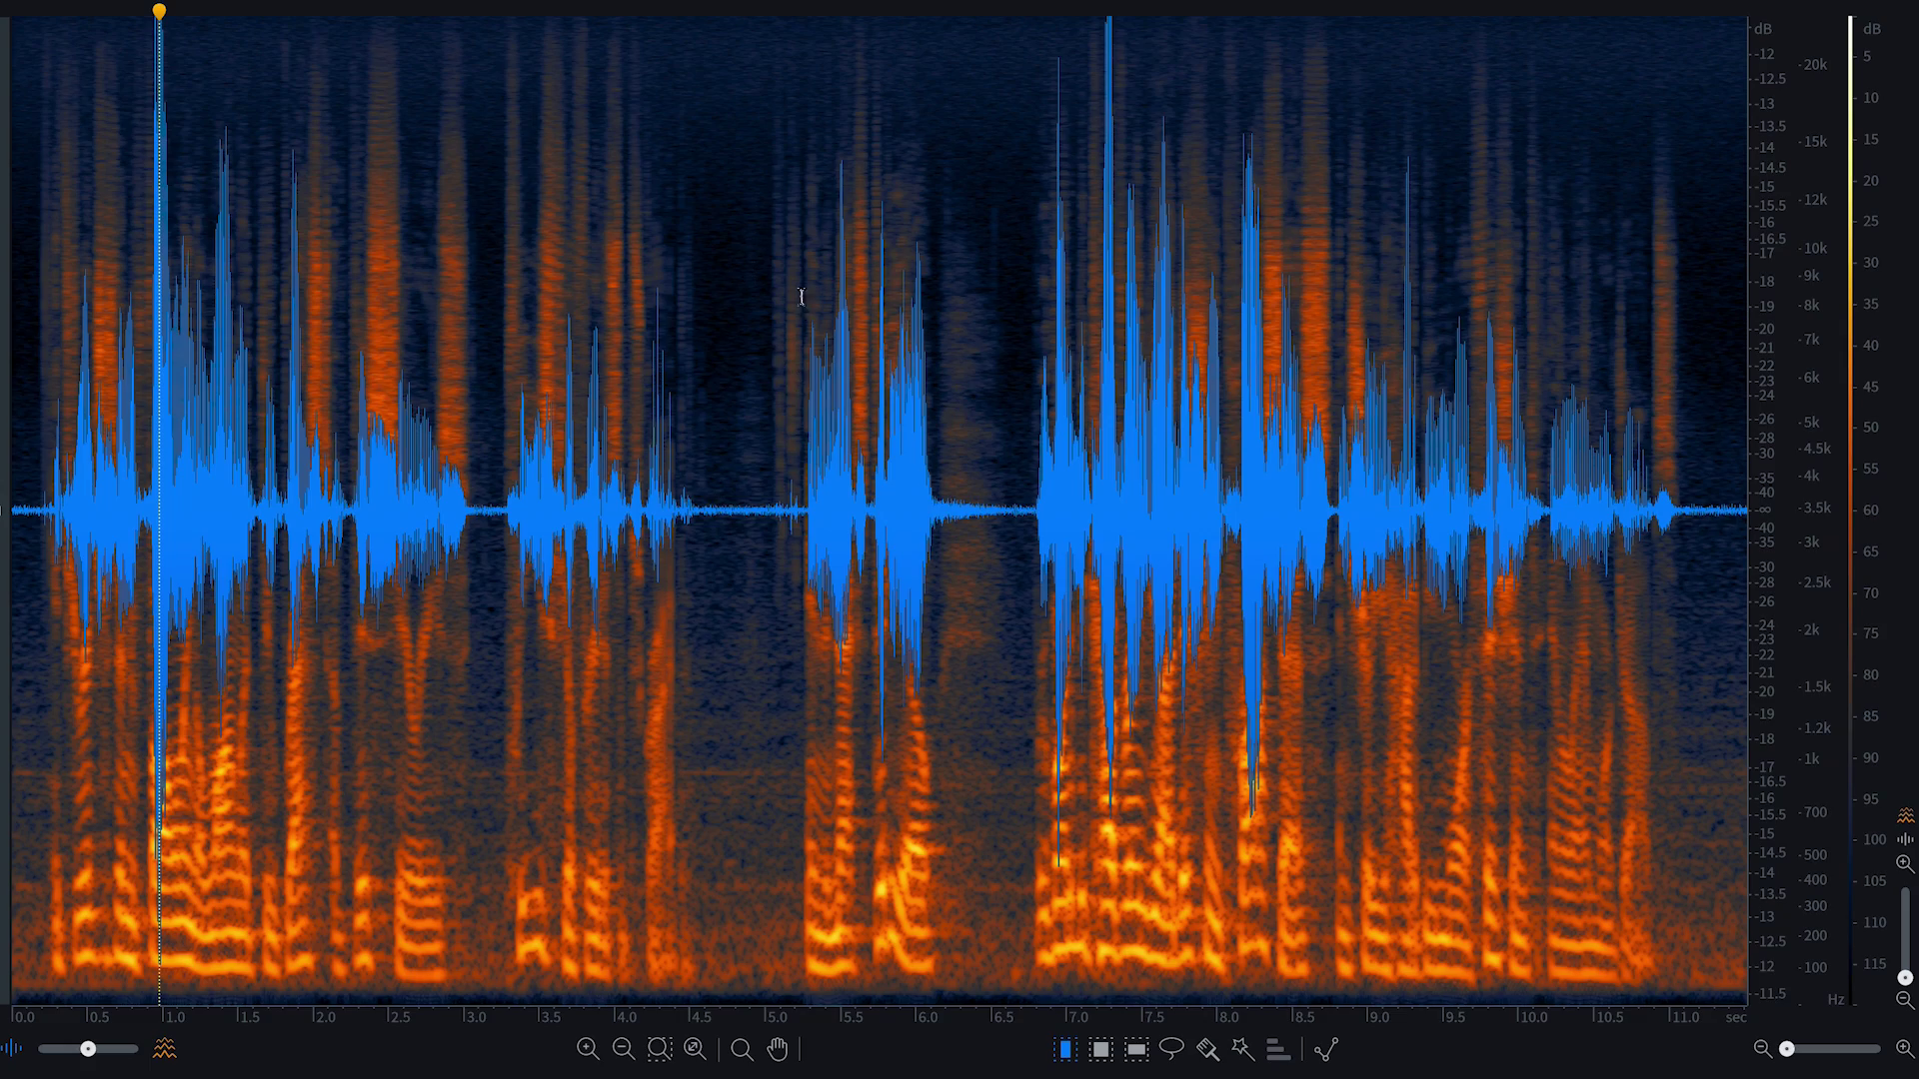
Lasso the mouth click at 5.0 s in the spectrogram and attenuate it
scroll(746, 353, "up", 10)
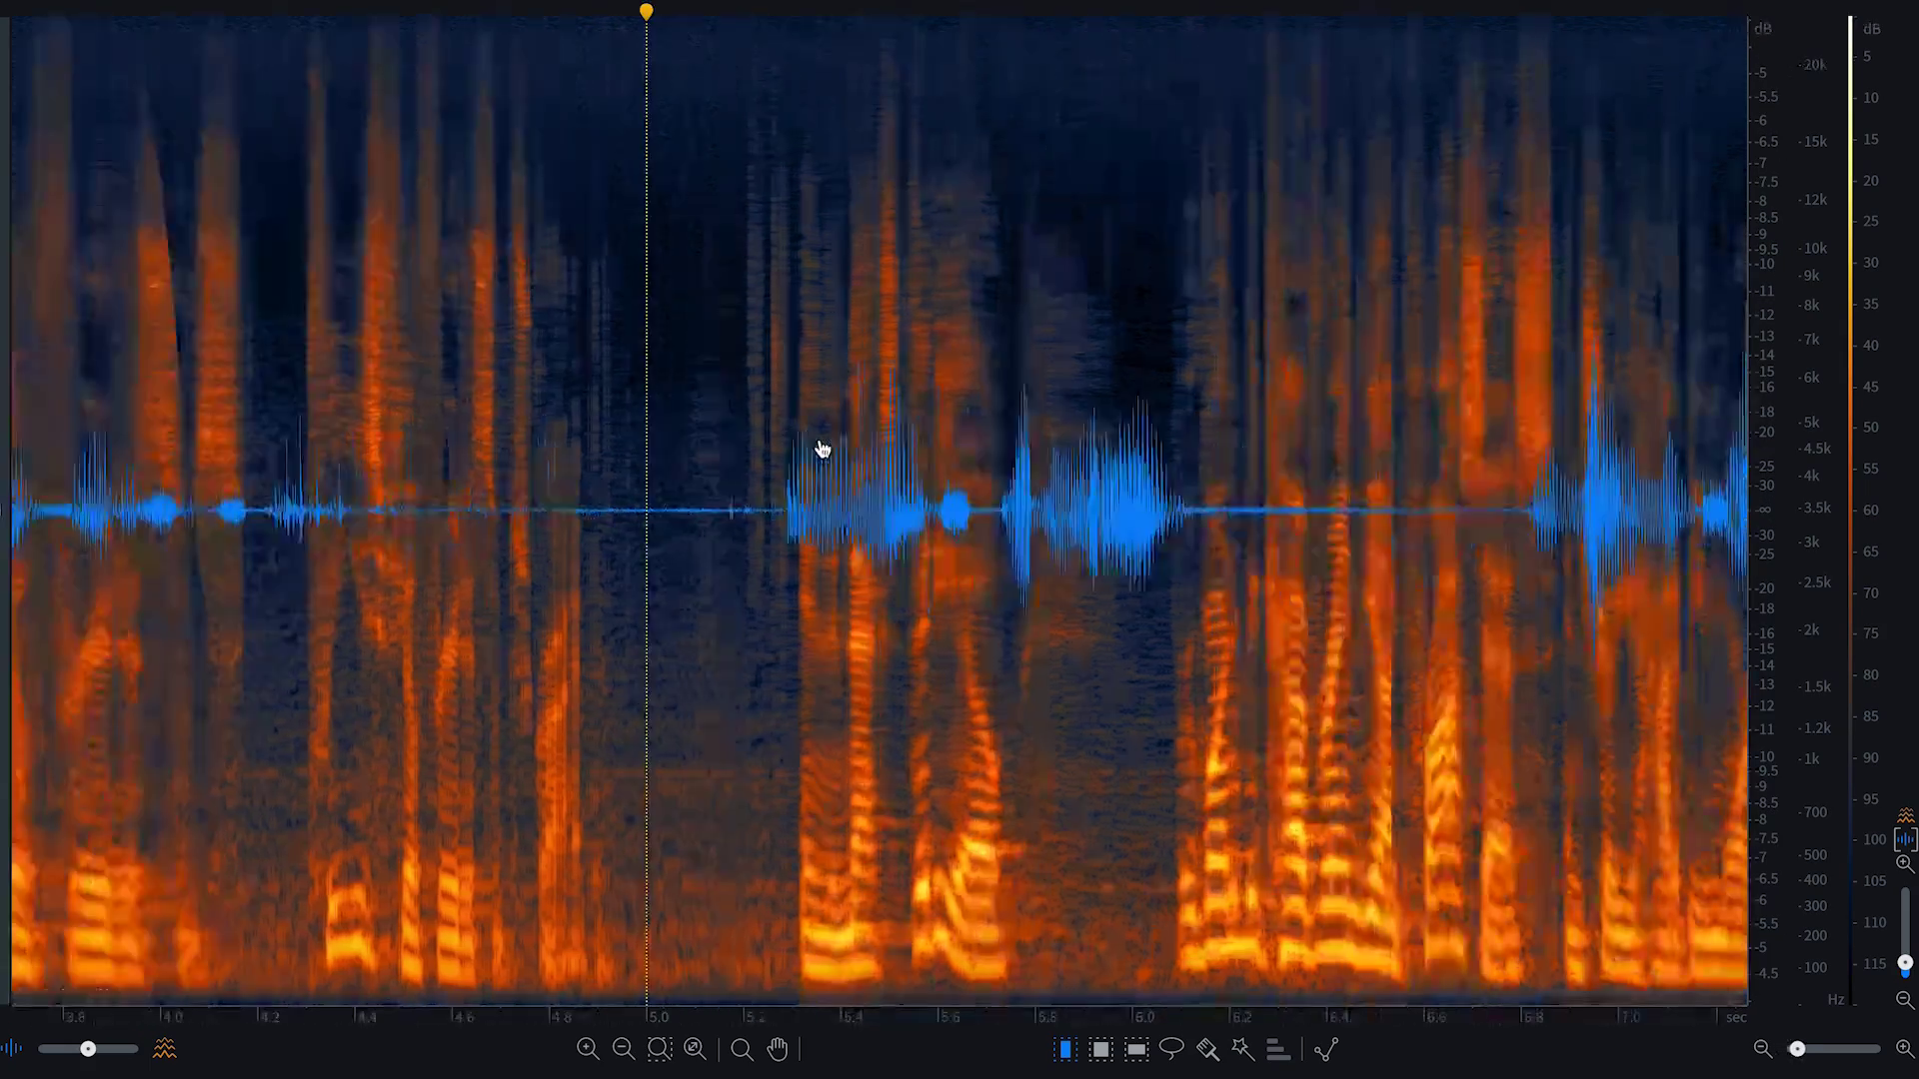
scroll(711, 351, "up", 5)
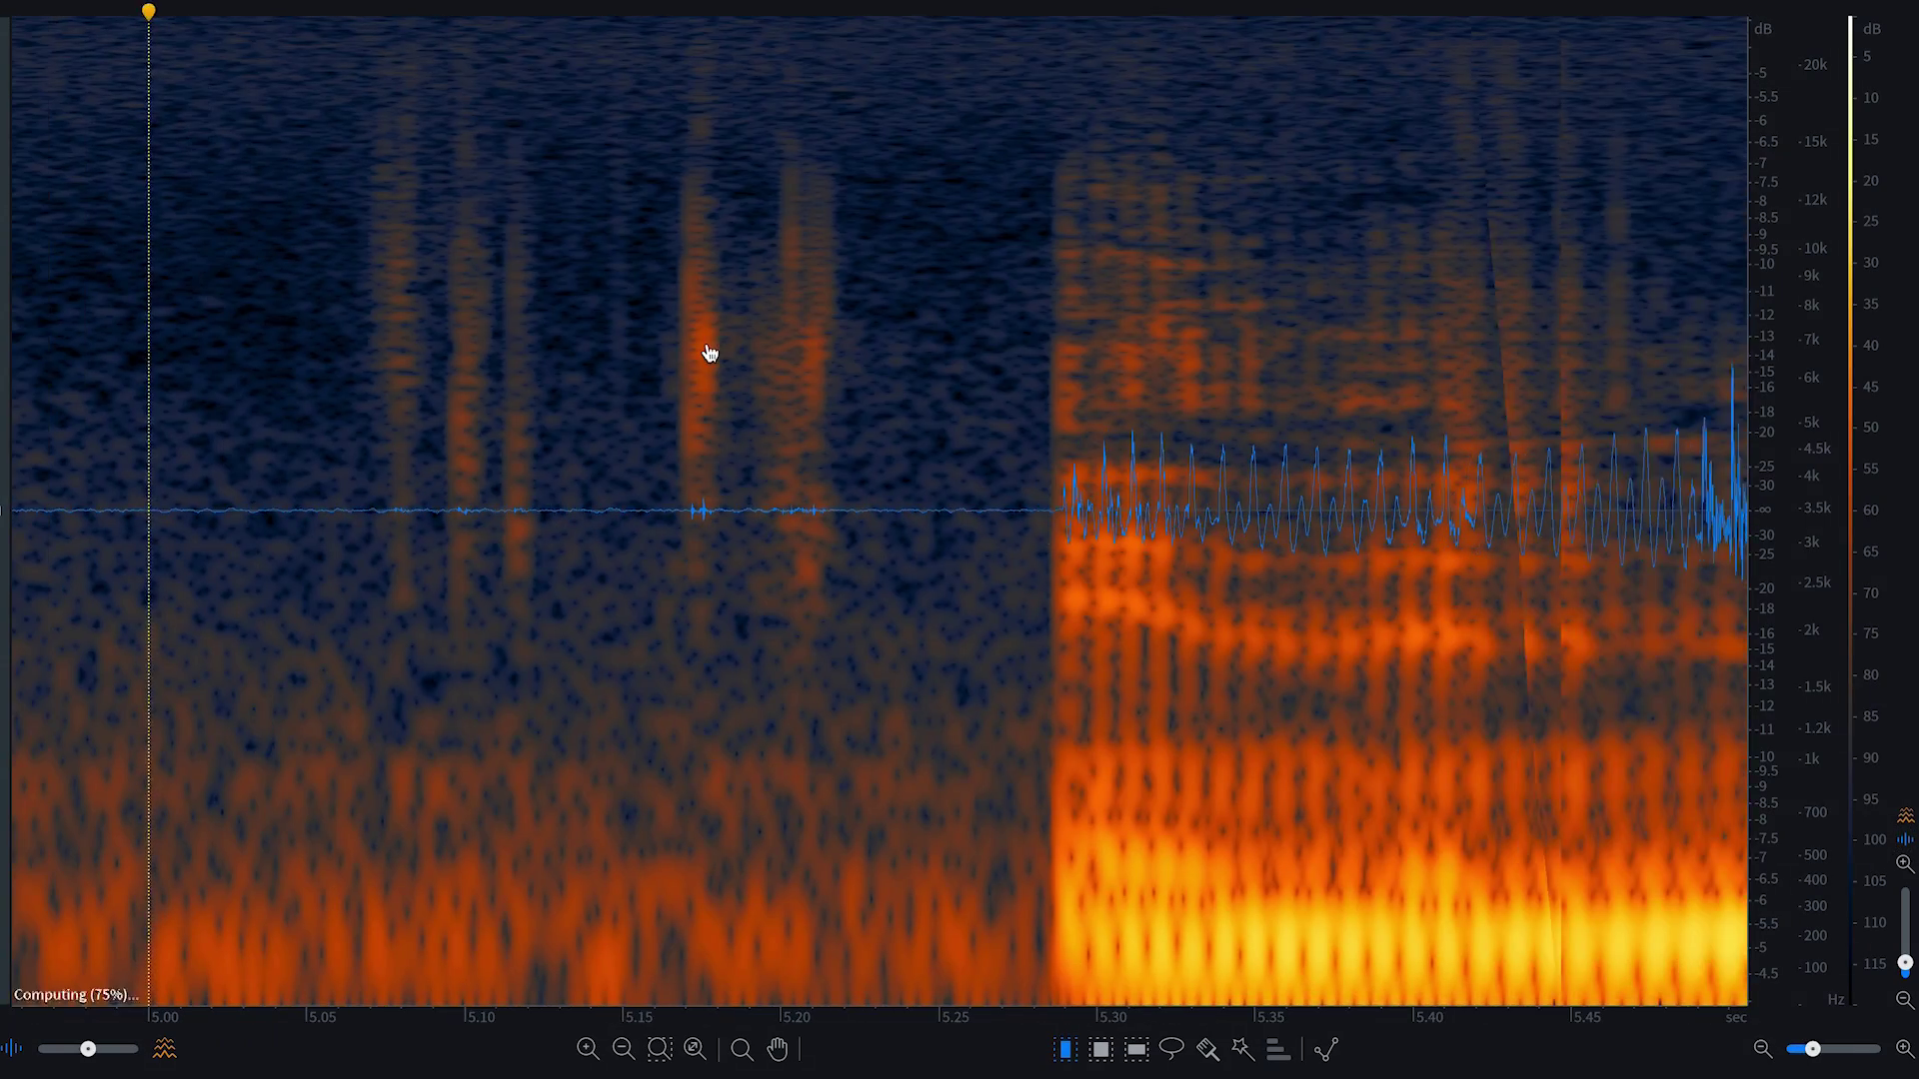
key("l")
left_click_drag(403, 88, 465, 624)
left_click_drag(520, 145, 405, 92)
key("Delete")
Outline a second click region near 5.17 s, then play back from 2.0 s
left_click_drag(845, 157, 689, 118)
left_click_drag(850, 507, 855, 255)
scroll(386, 463, "down", 6)
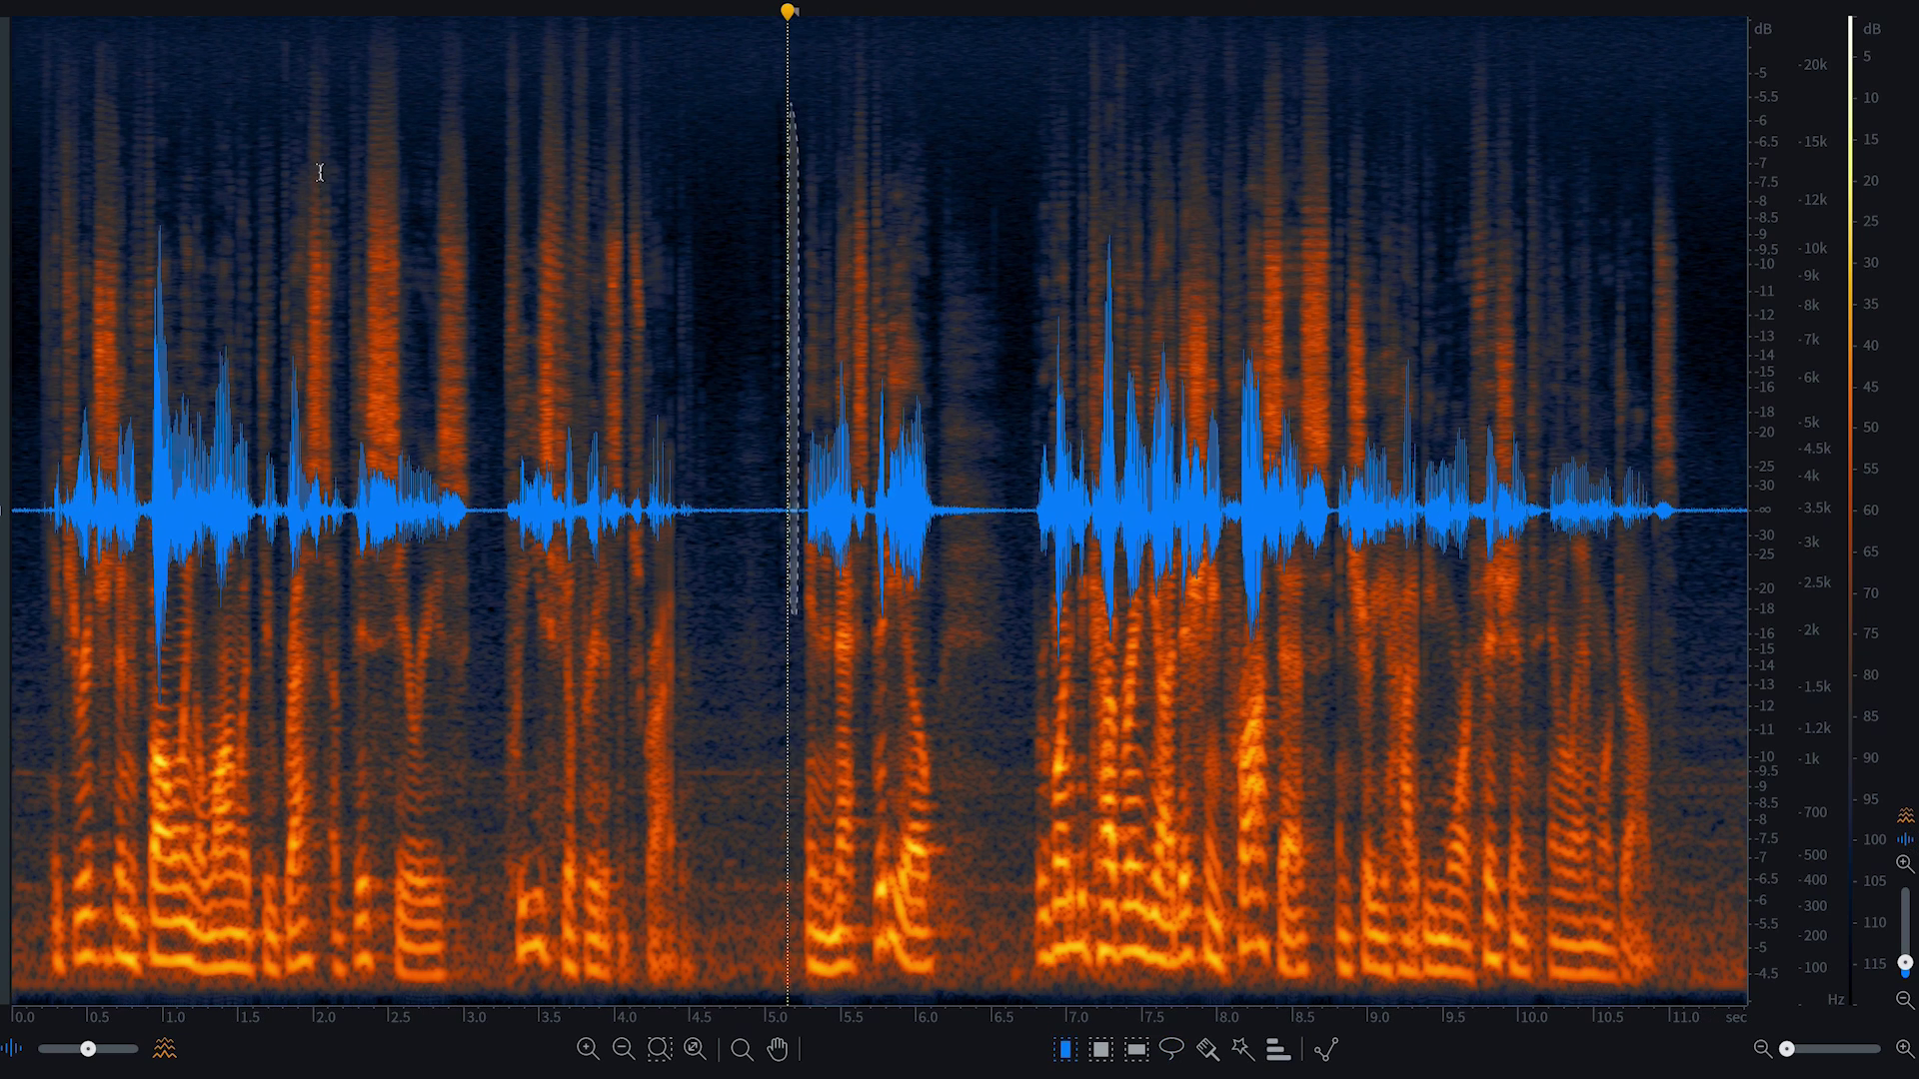
key("space")
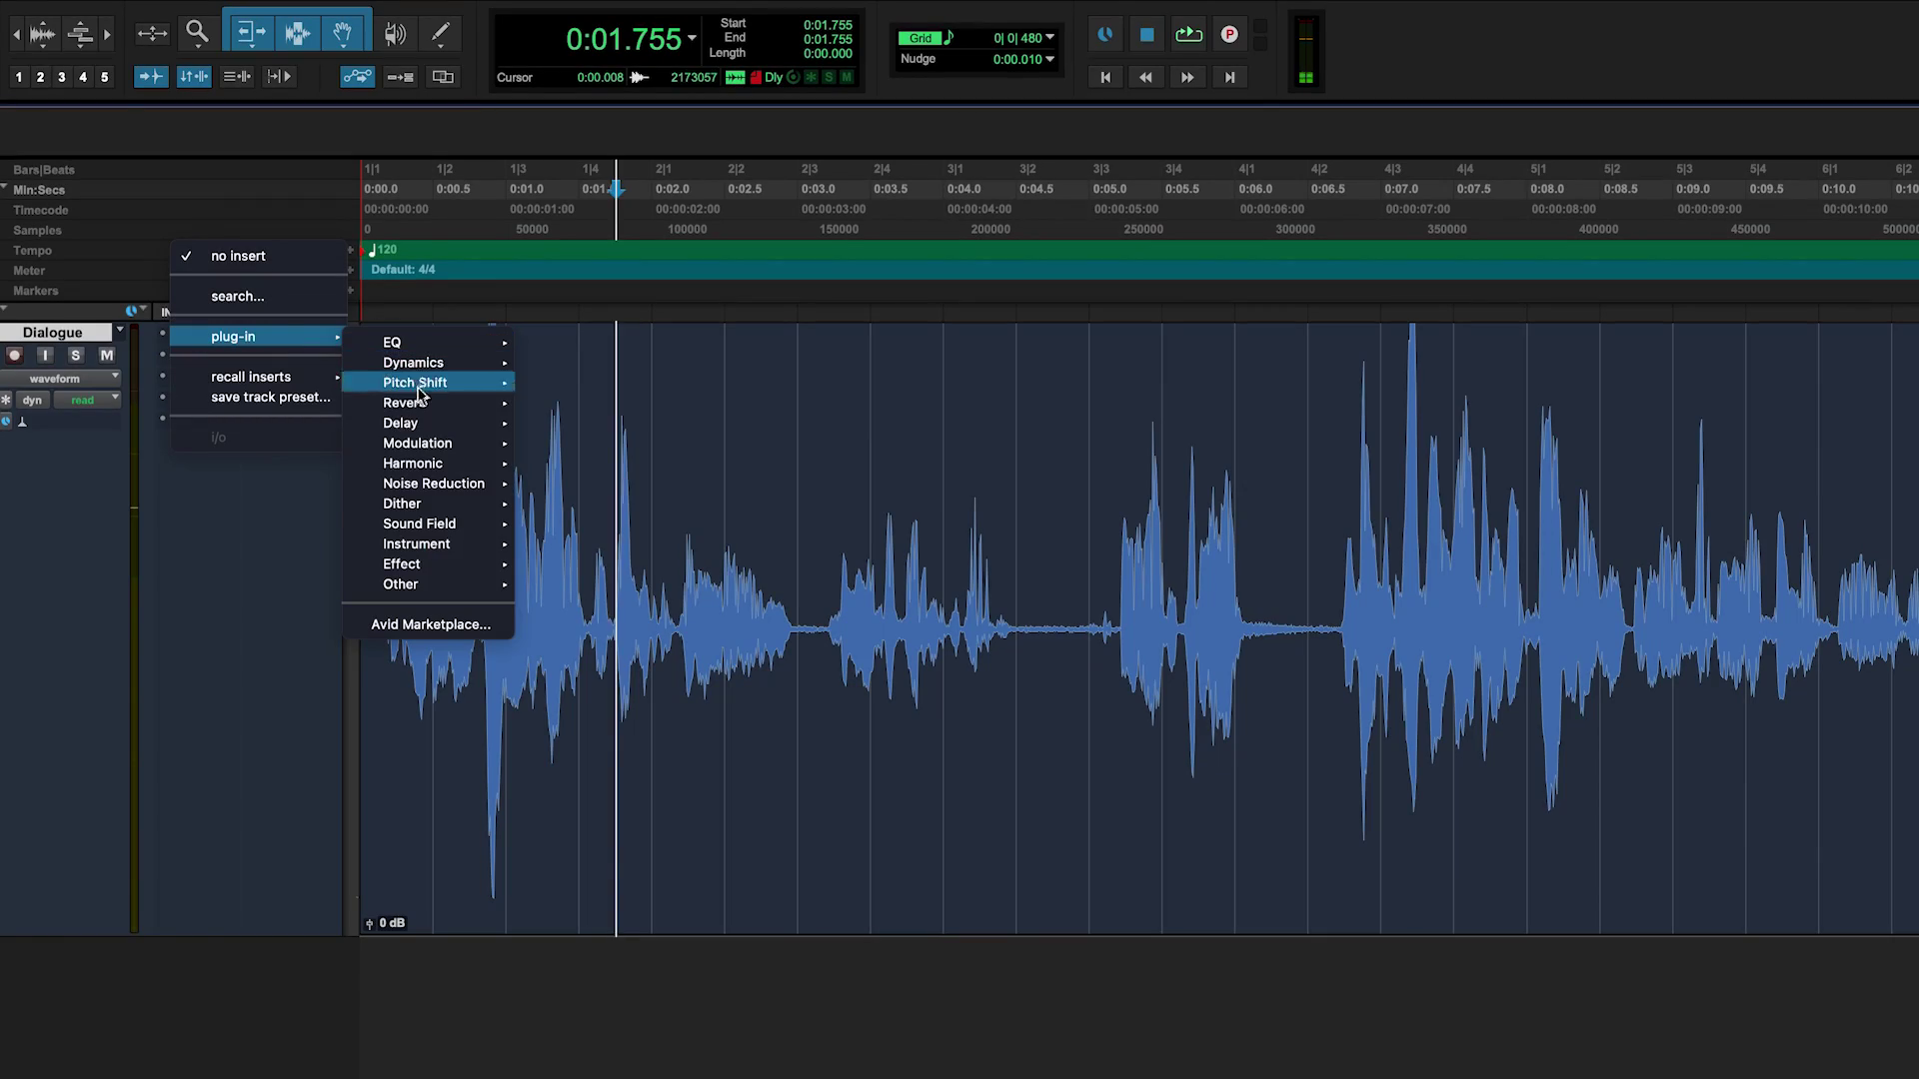
Insert RX 7 Mouth De-click (mono) on the Dialogue track and move its window to the top
mouse_move(495, 486)
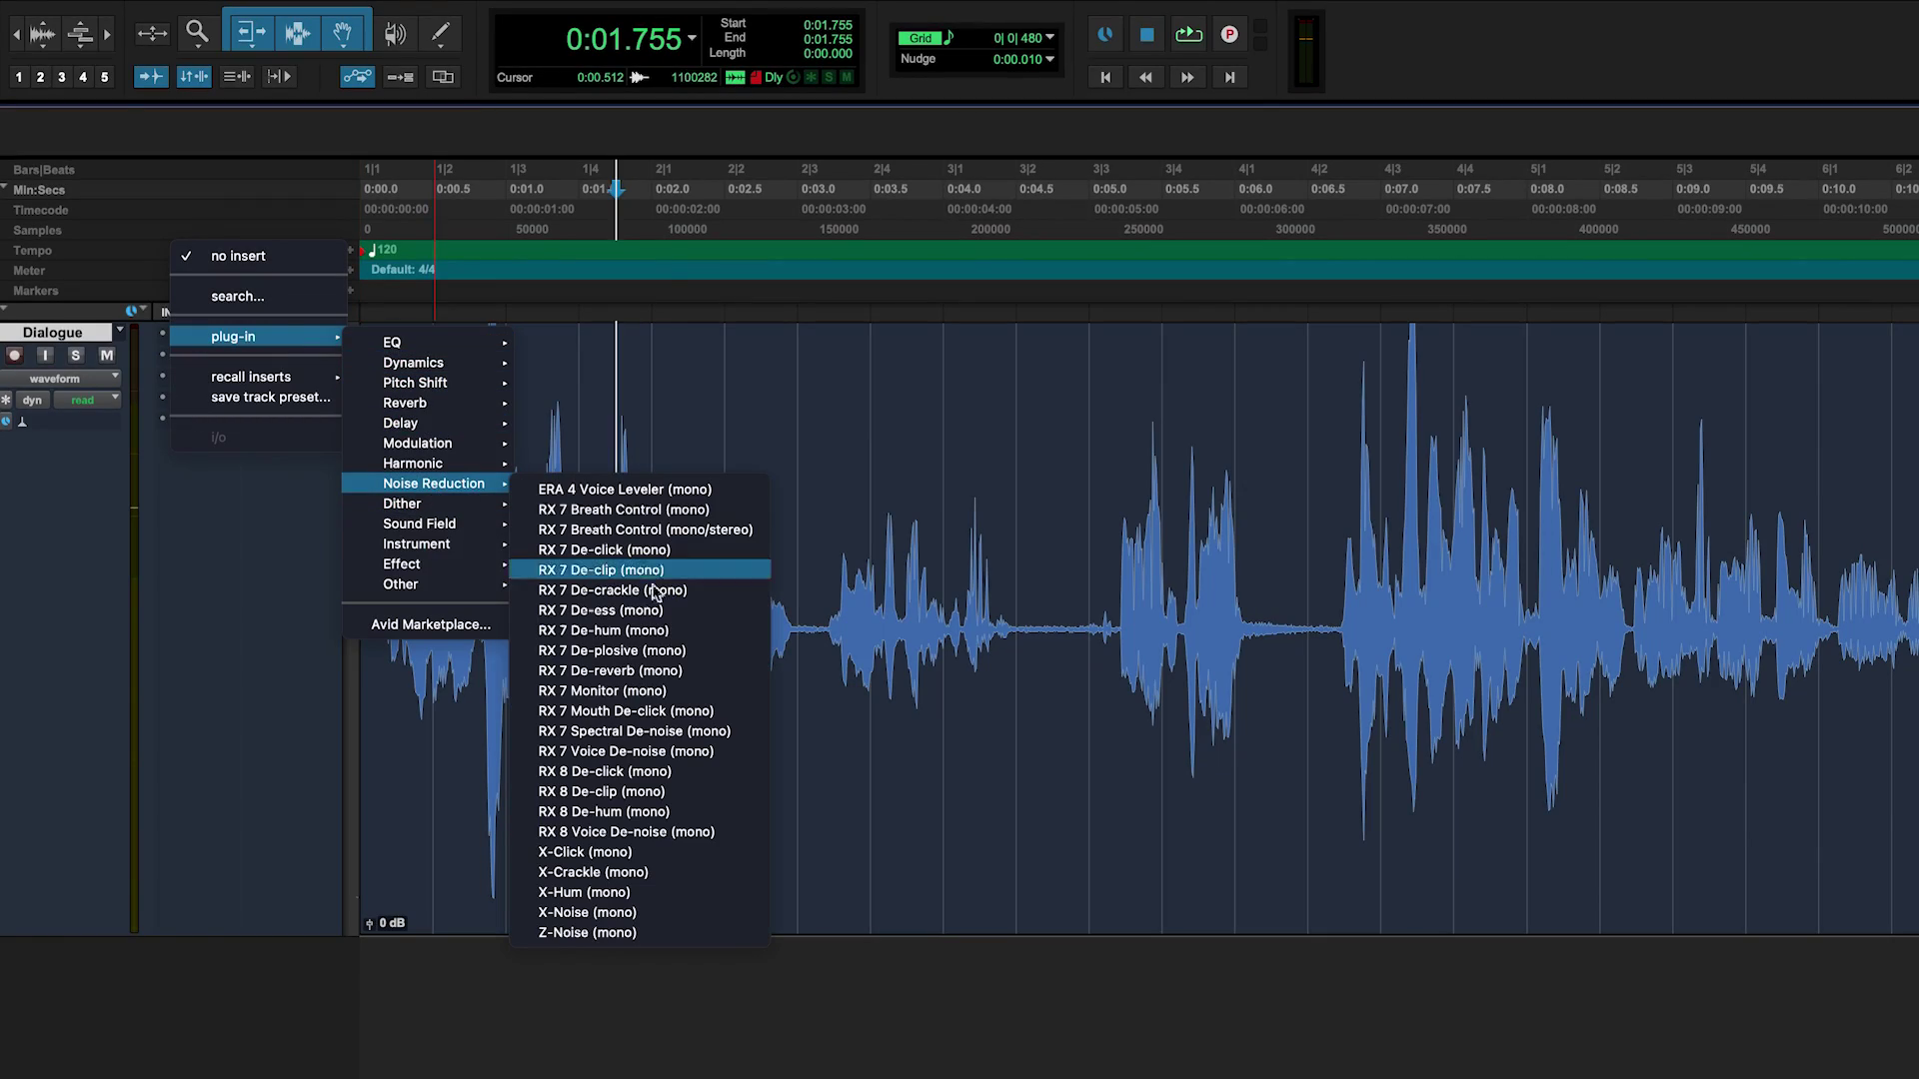
left_click(670, 710)
left_click_drag(693, 634, 1032, 99)
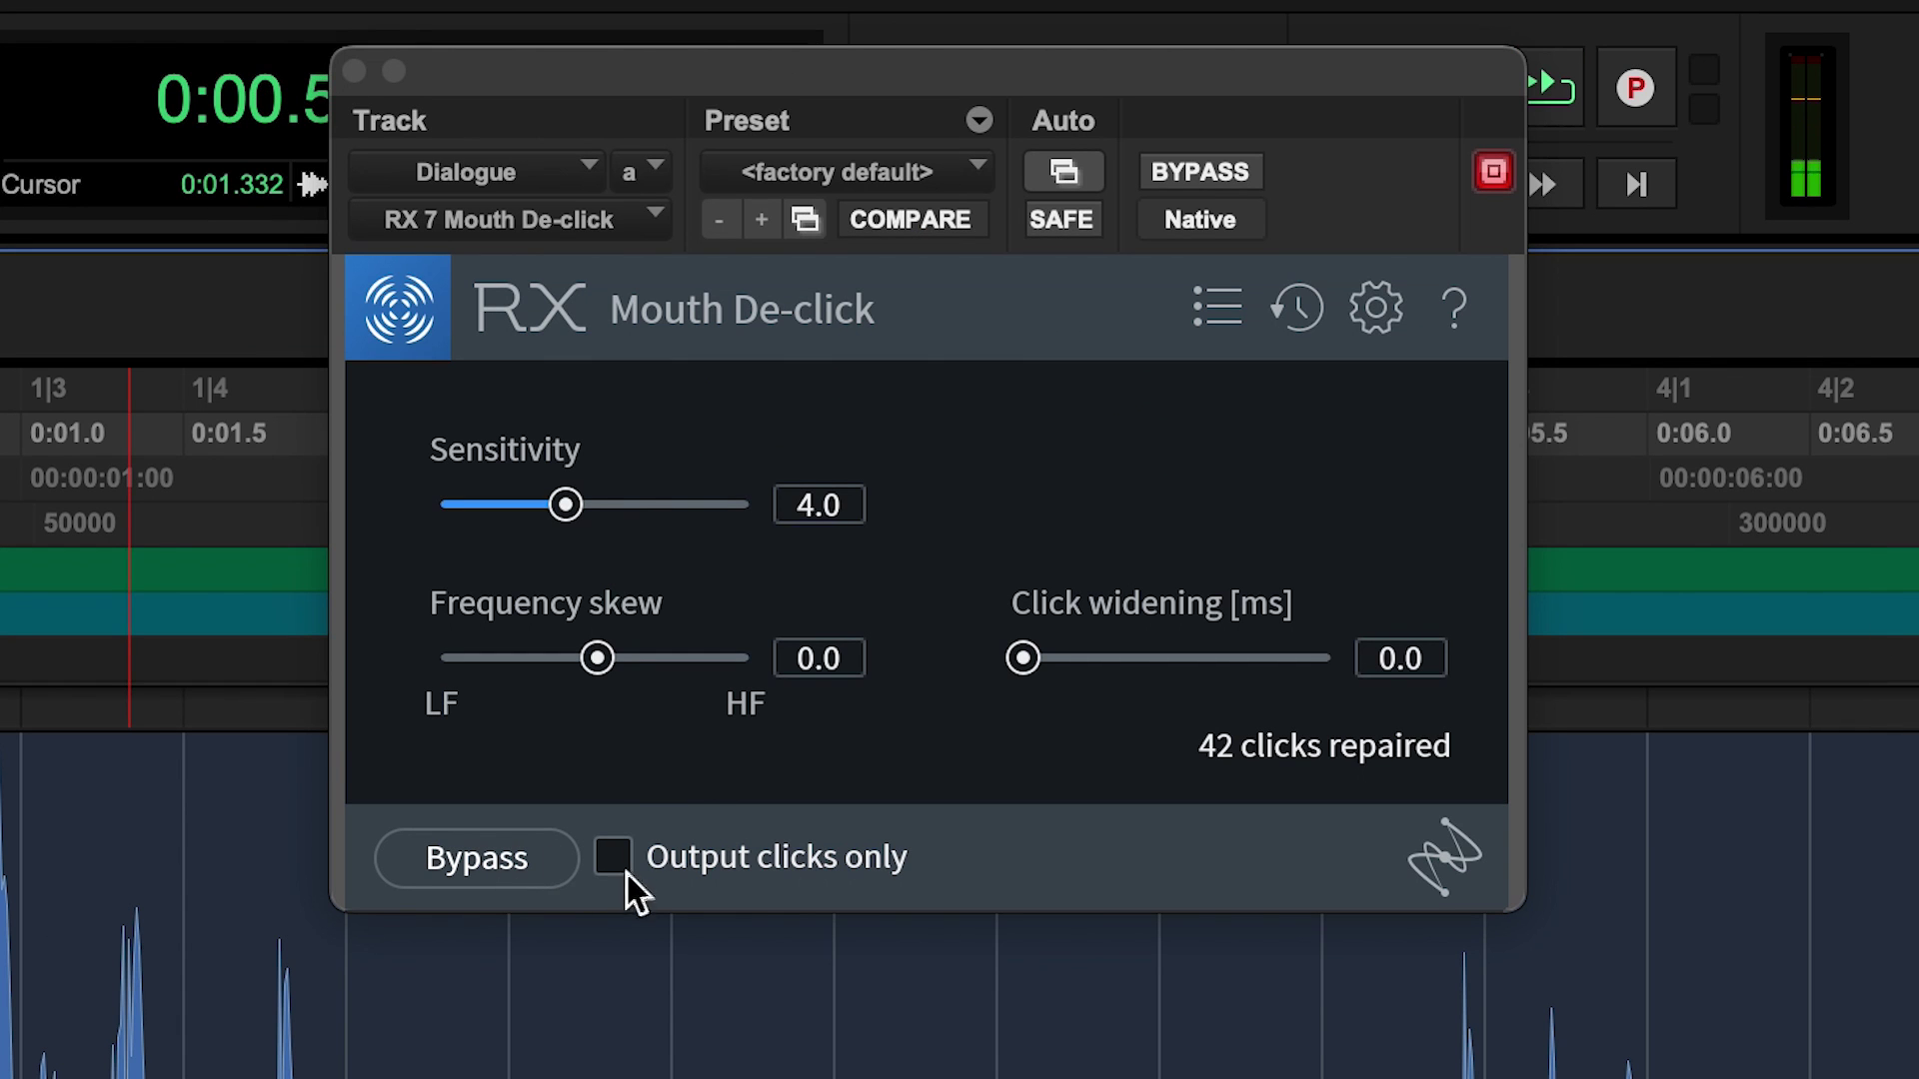
Enable Output clicks only to audition just the removed clicks
left_click(779, 453)
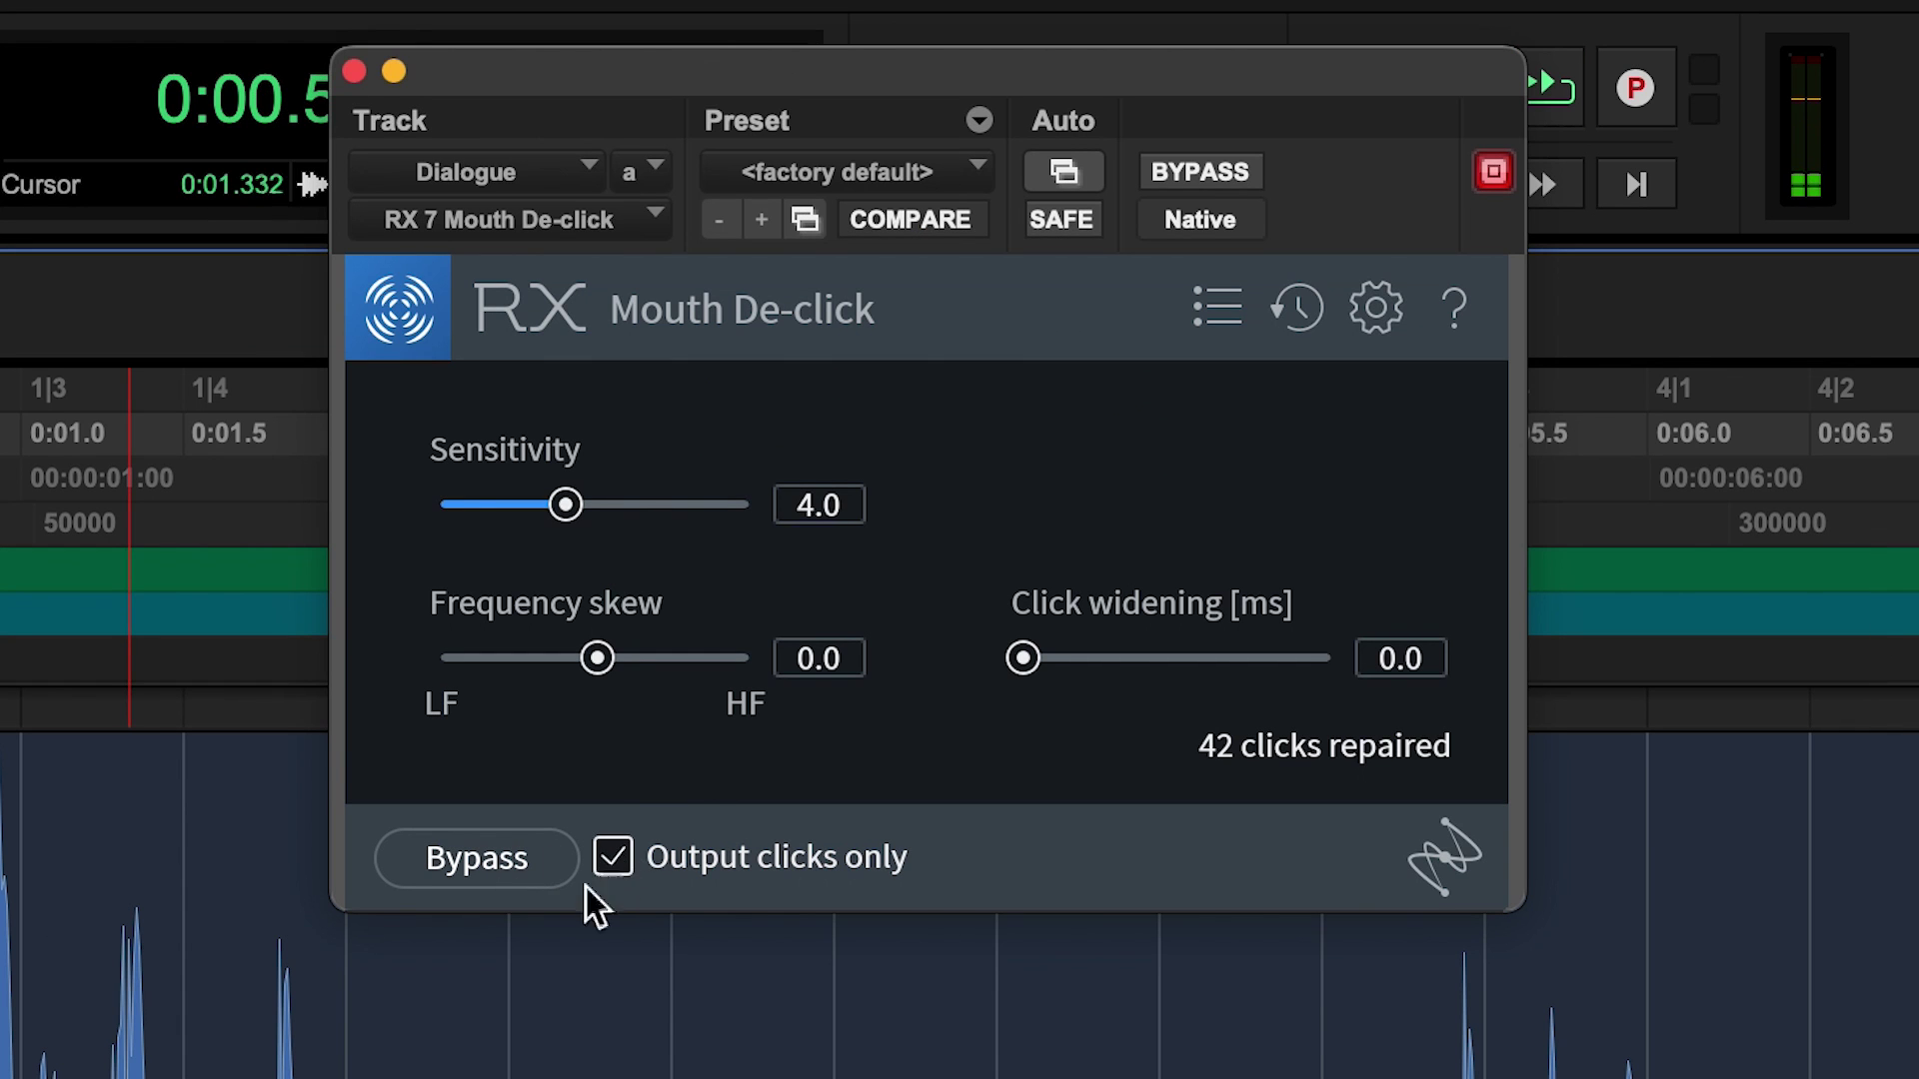